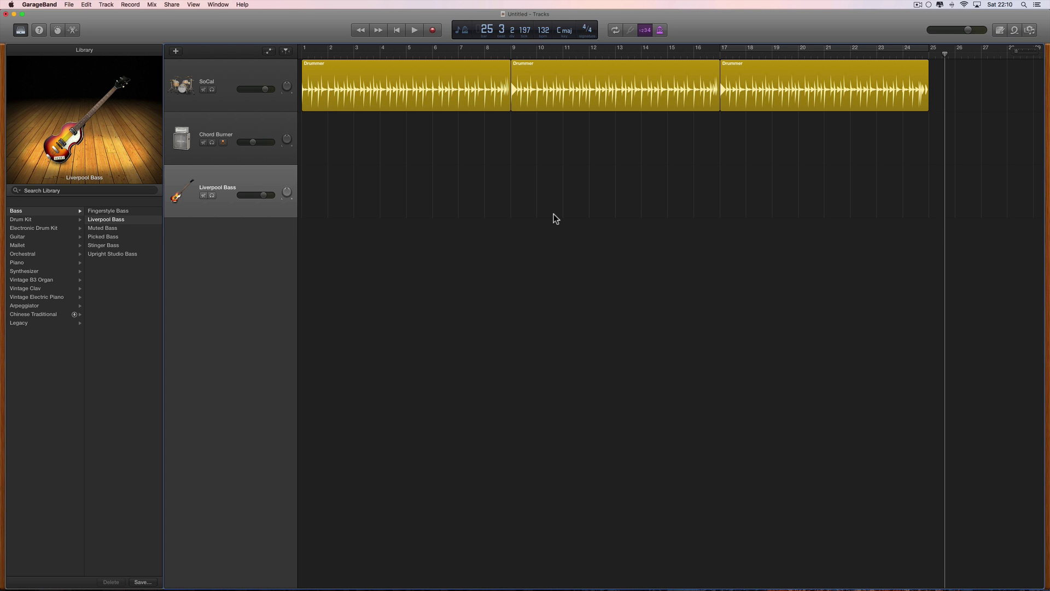
Open the editor and show the SoCal drum track's Drummer settings in it
left_click(254, 129)
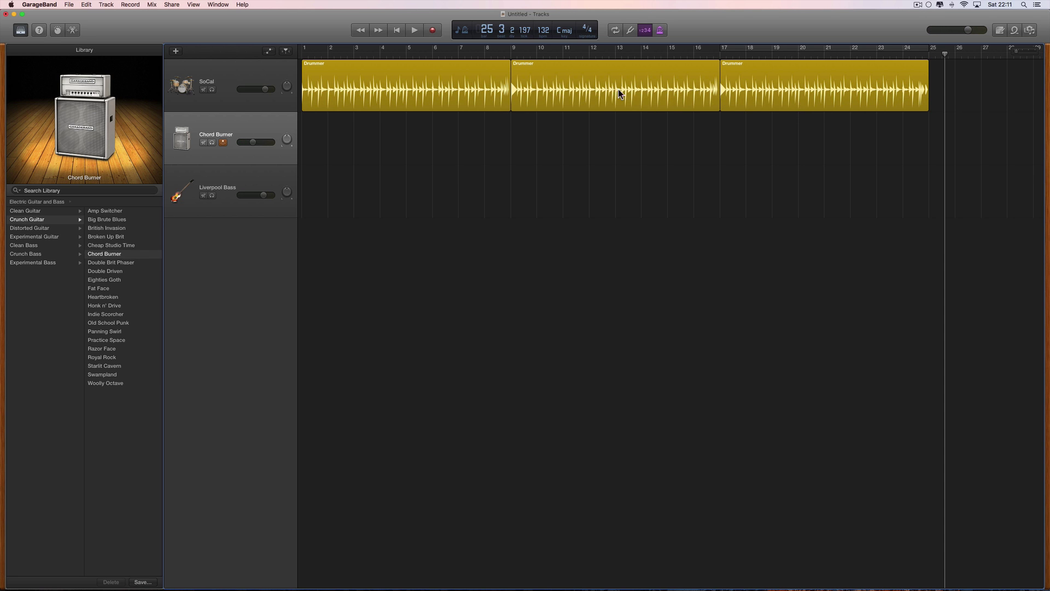
scroll(530, 82, "right", 3)
left_click(720, 79)
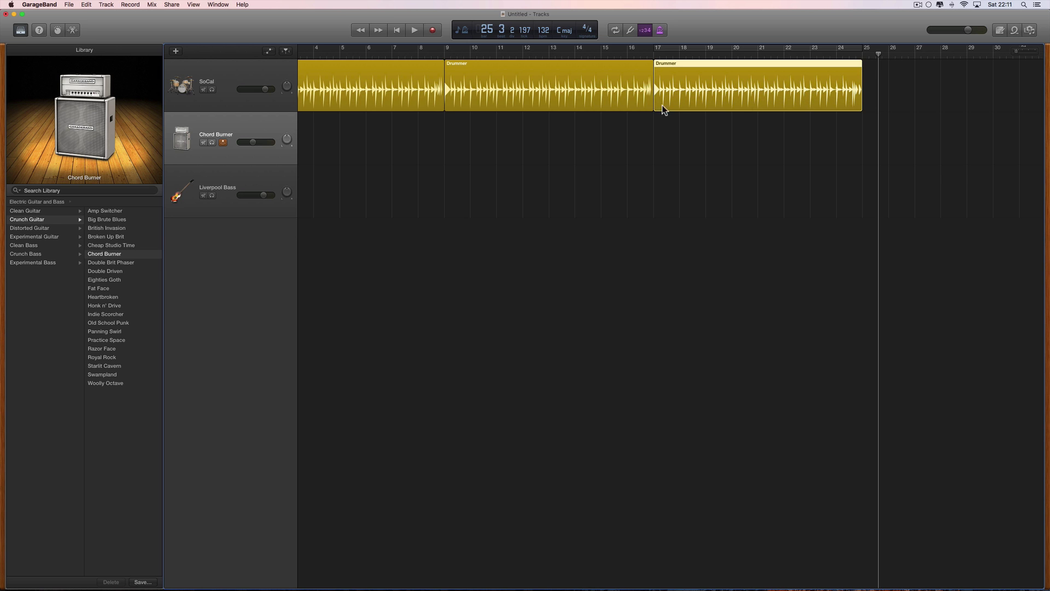
left_click(61, 30)
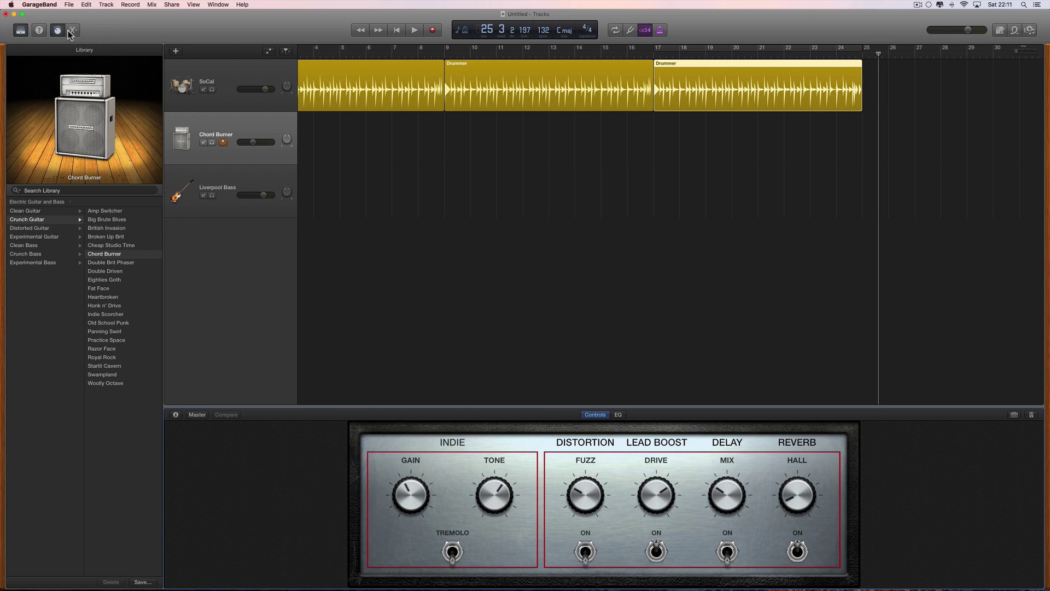
left_click(71, 31)
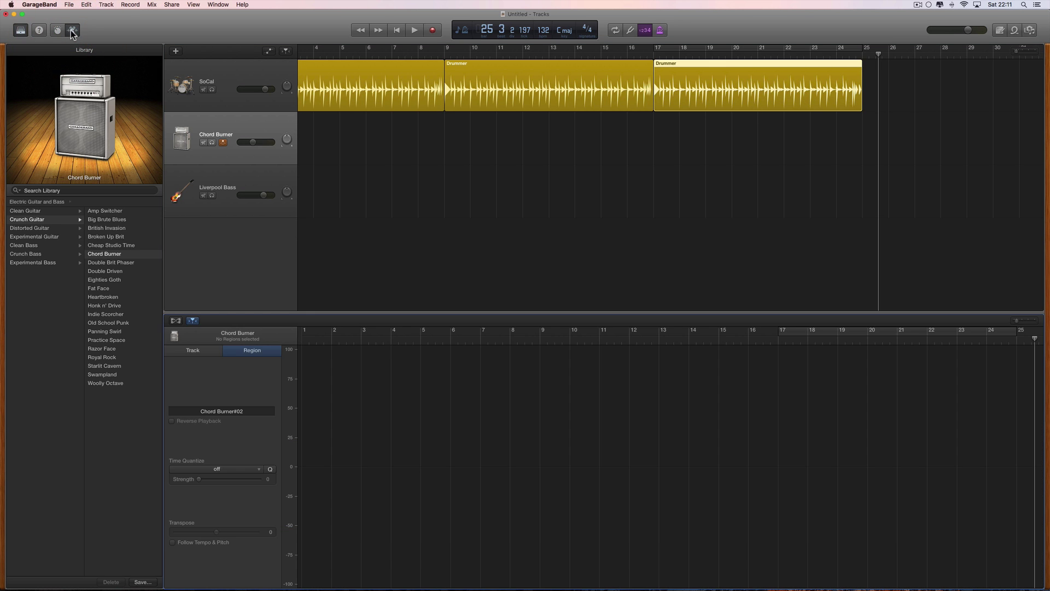
left_click(810, 83)
left_click(249, 85)
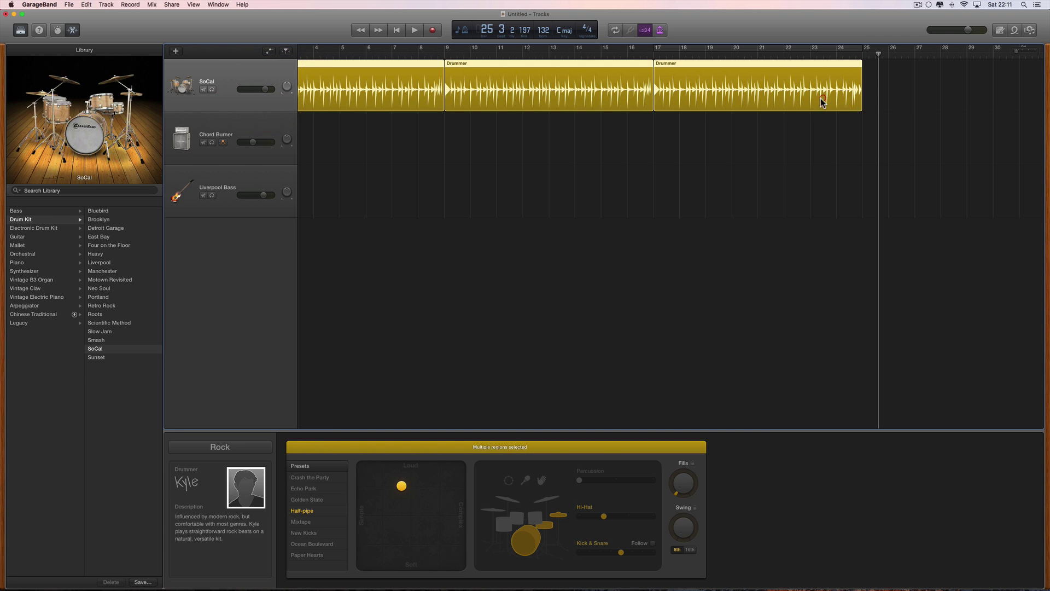
Select only the Drummer region at bar 17 and turn its fills all the way down
left_click(748, 141)
left_click(773, 87)
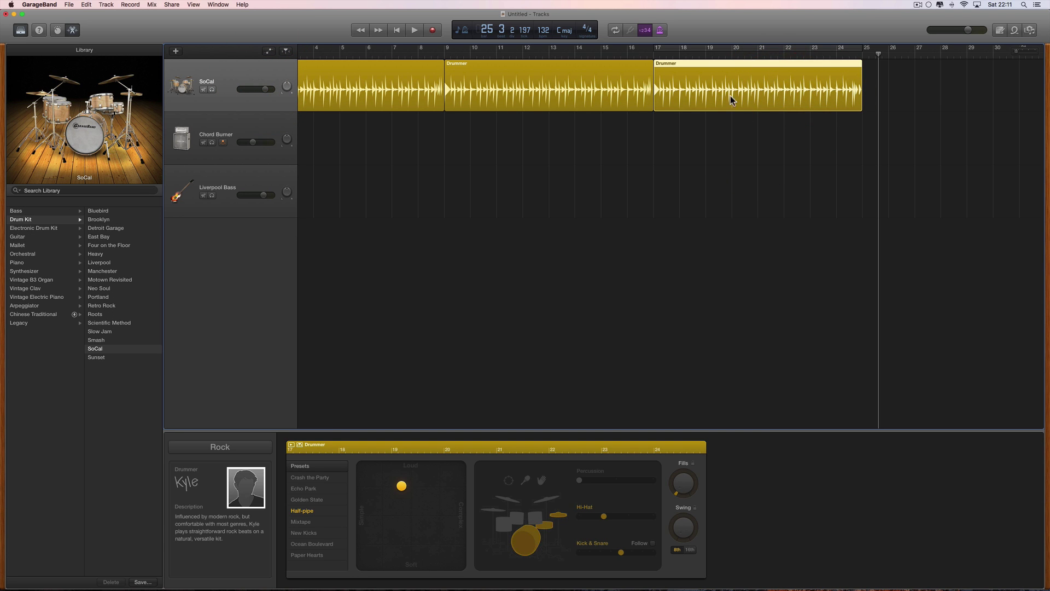
left_click_drag(685, 489, 789, 363)
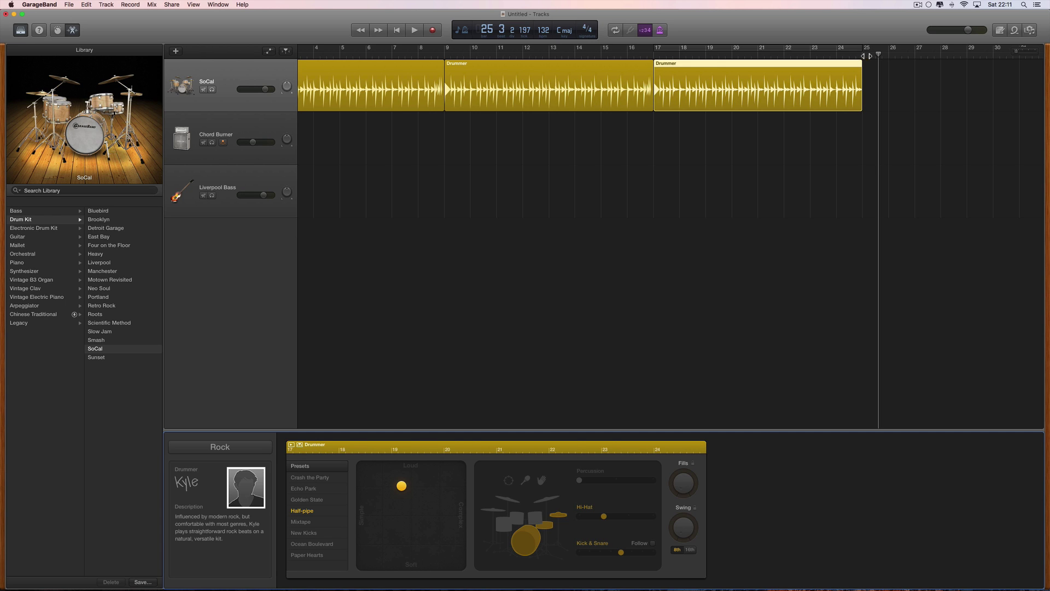
Record a guitar take on the Chord Burner track from the start of bar 17 to about the fourth beat of bar 25
left_click_drag(878, 53, 862, 53)
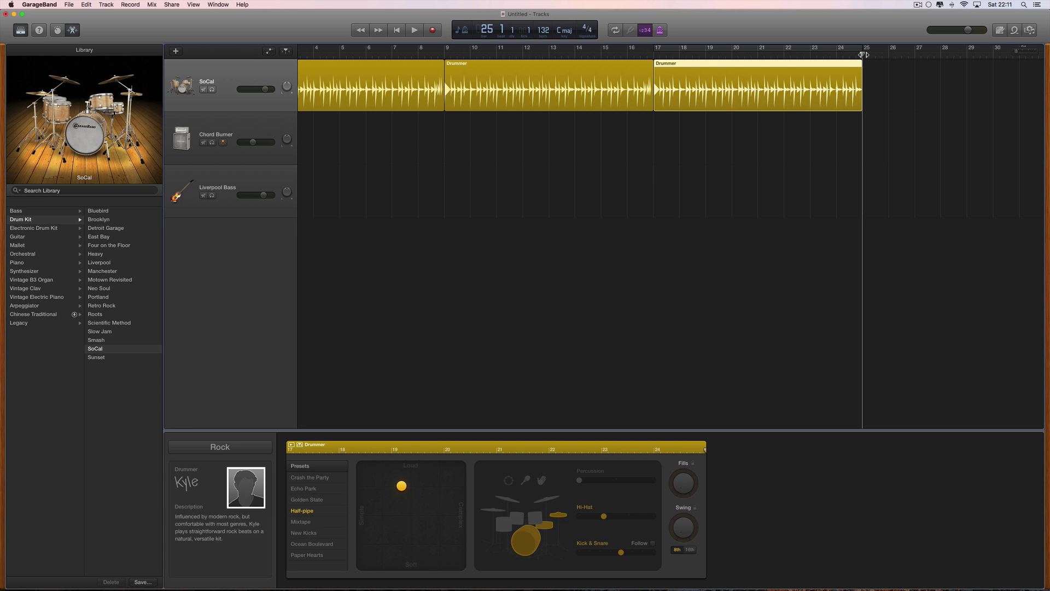
left_click_drag(862, 54, 655, 78)
left_click(881, 75)
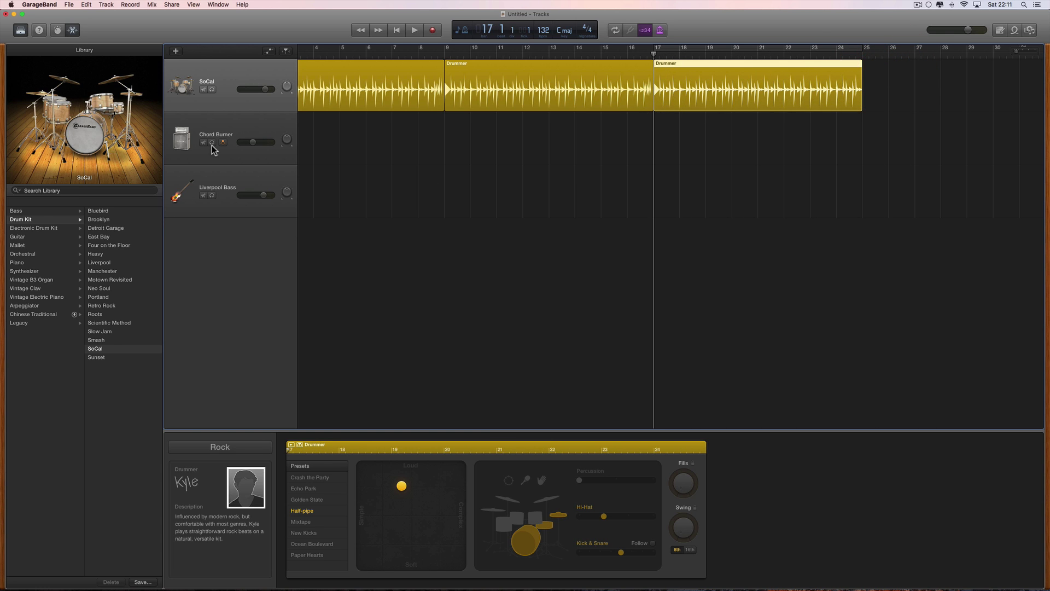
left_click(229, 125)
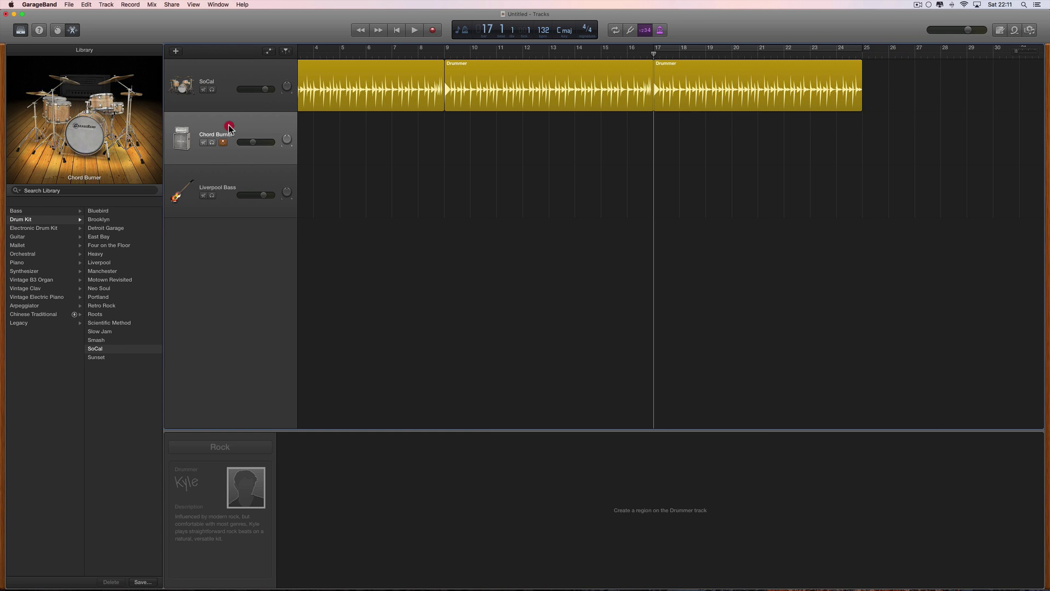
left_click(432, 31)
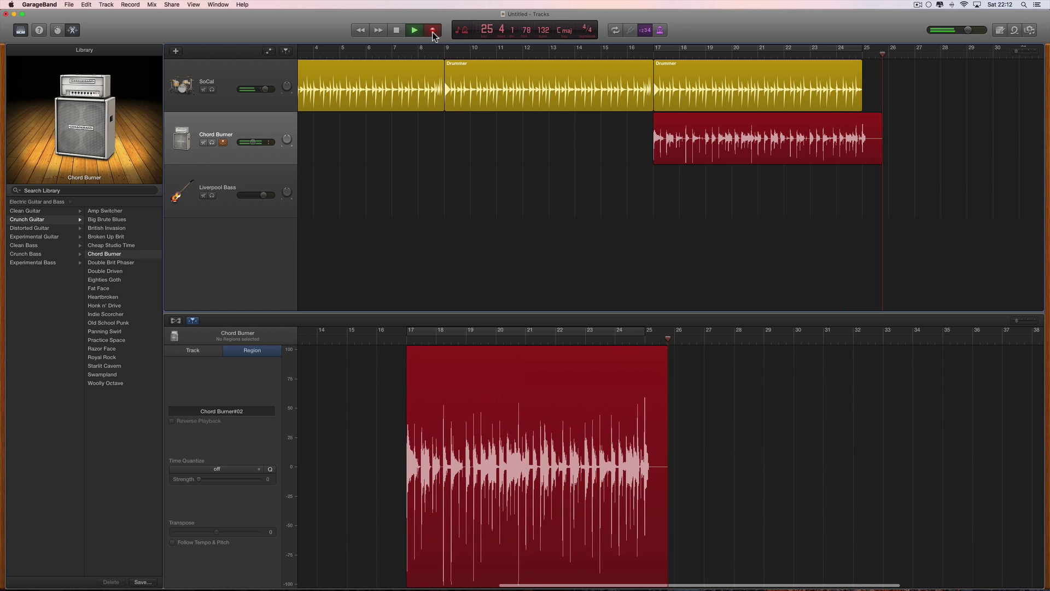
left_click(433, 31)
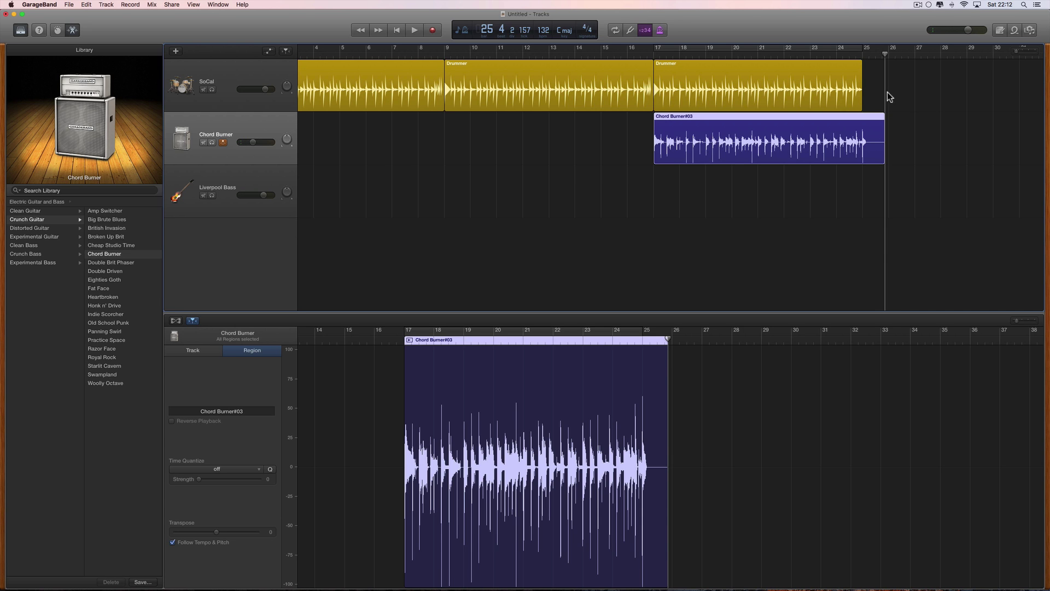
Add a Drummer region at bar 25 of the SoCal track and shorten it to about one beat
scroll(877, 92, "right", 3)
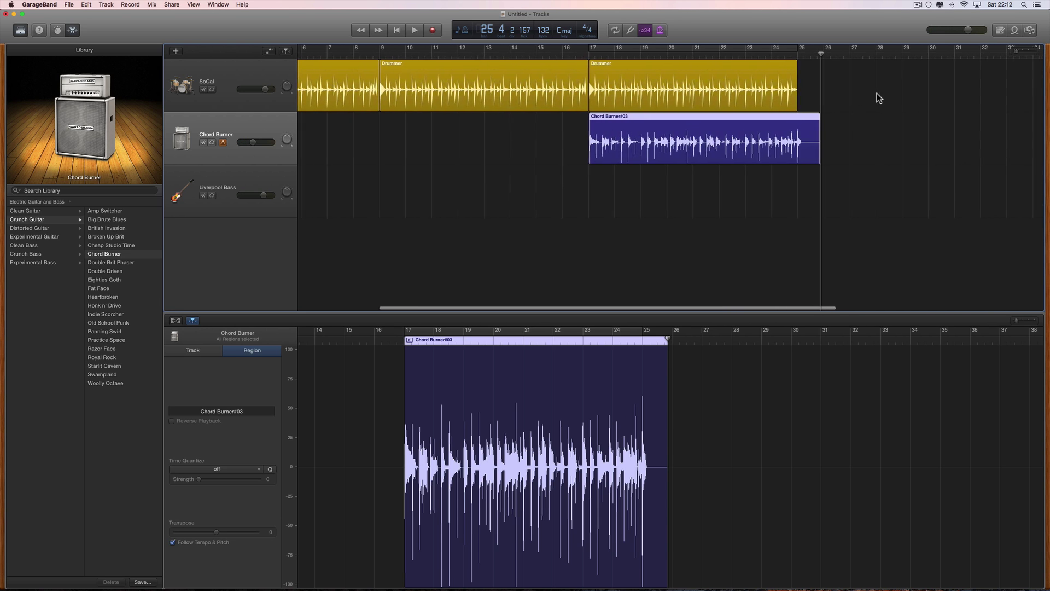
left_click(806, 90)
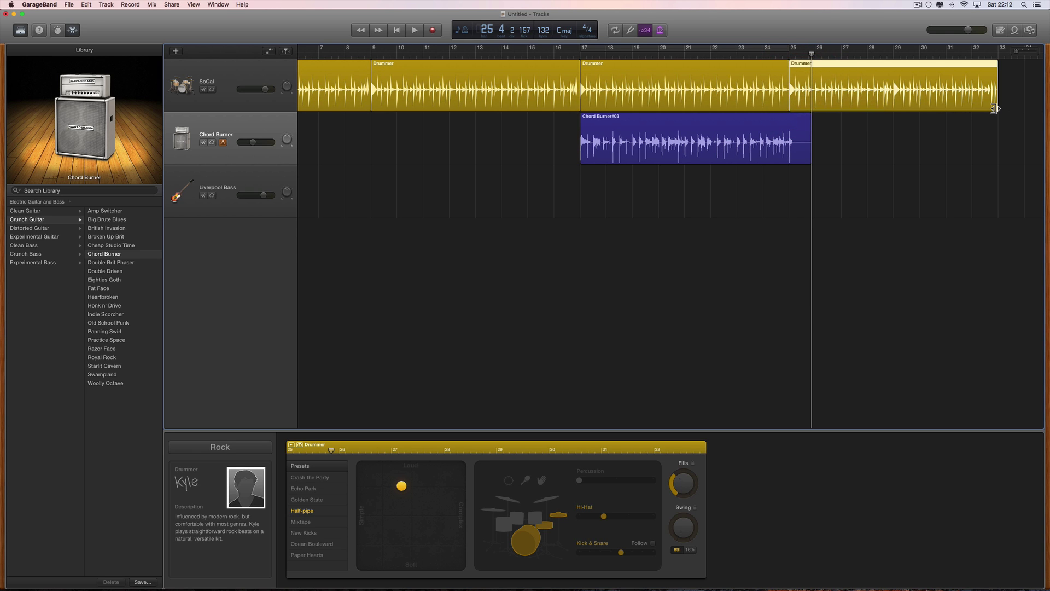
left_click_drag(1016, 51, 1020, 51)
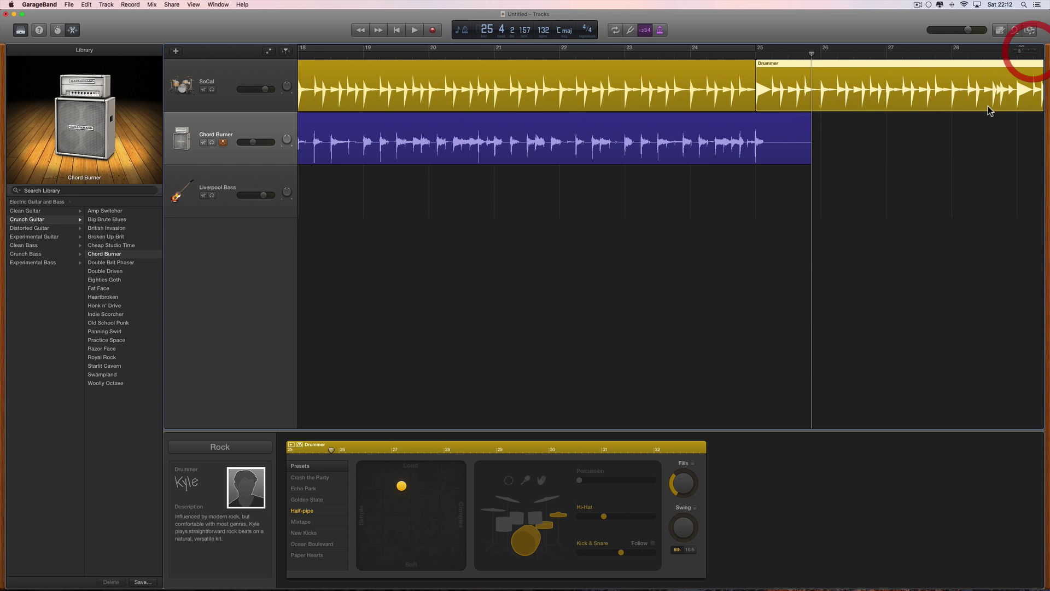
scroll(986, 106, "right", 5)
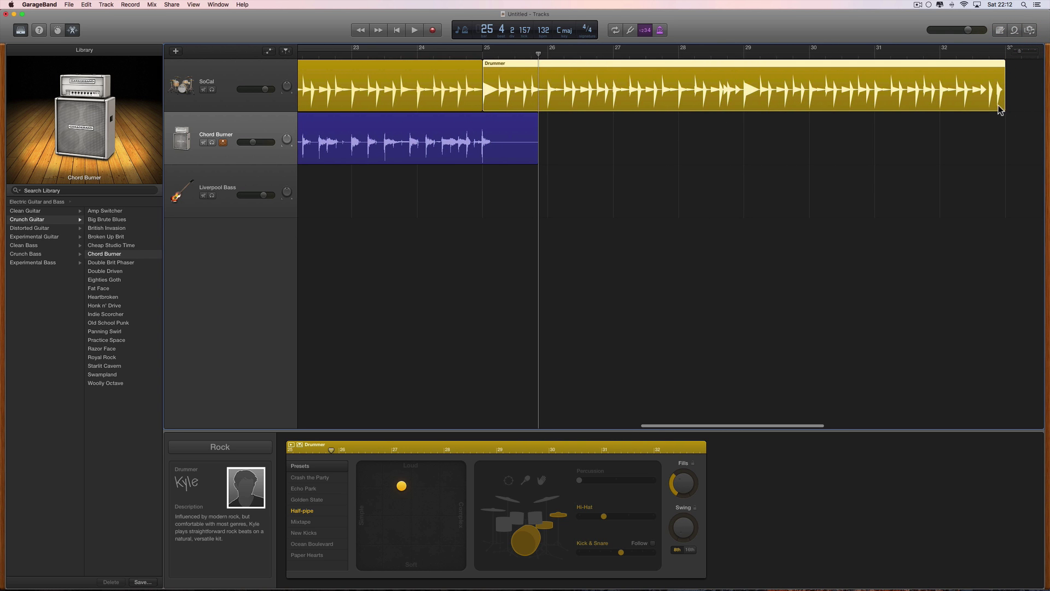
left_click_drag(1003, 107, 497, 117)
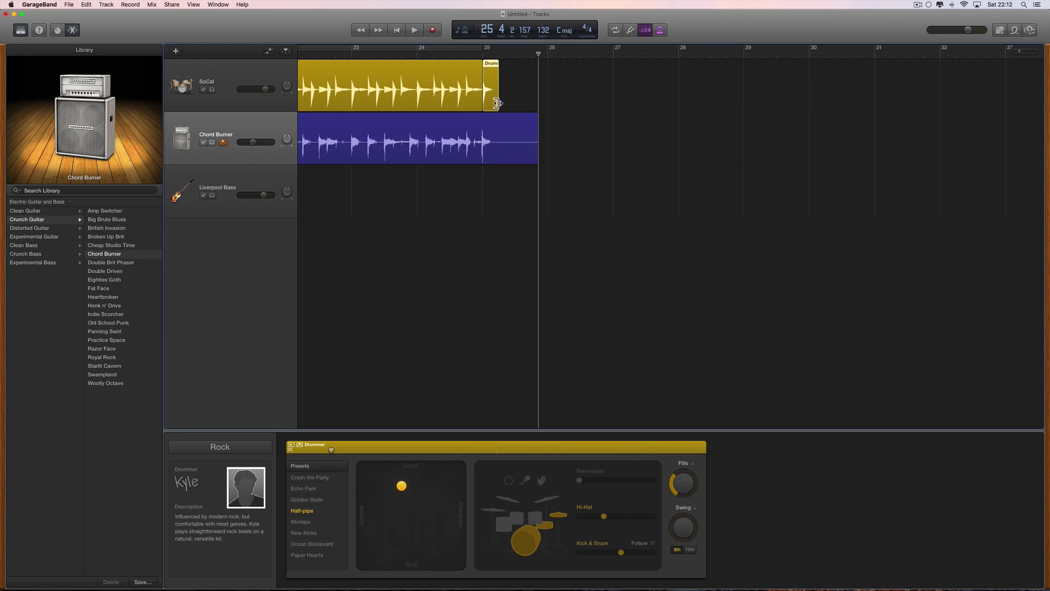
Check the fills setting of the bar 17 Drummer region, then reselect the short region at bar 25
scroll(532, 108, "left", 3)
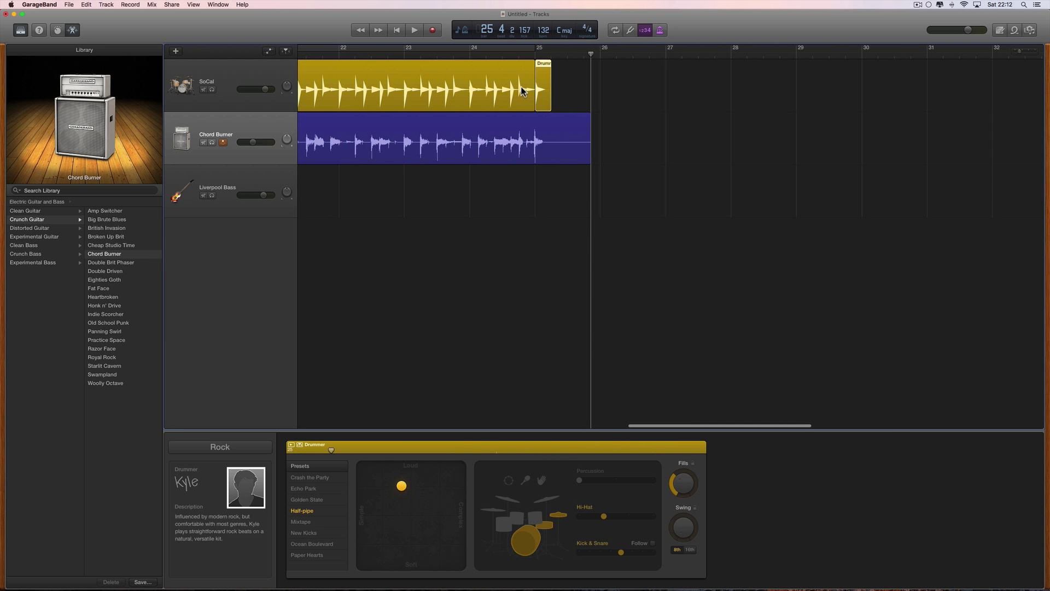
left_click(522, 90)
left_click(680, 481)
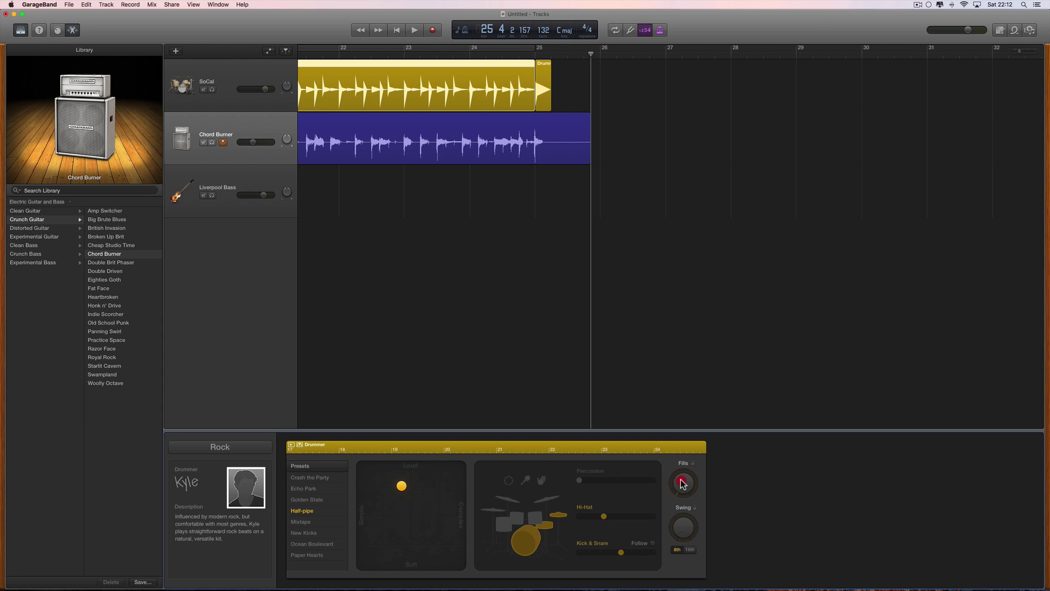
left_click(544, 100)
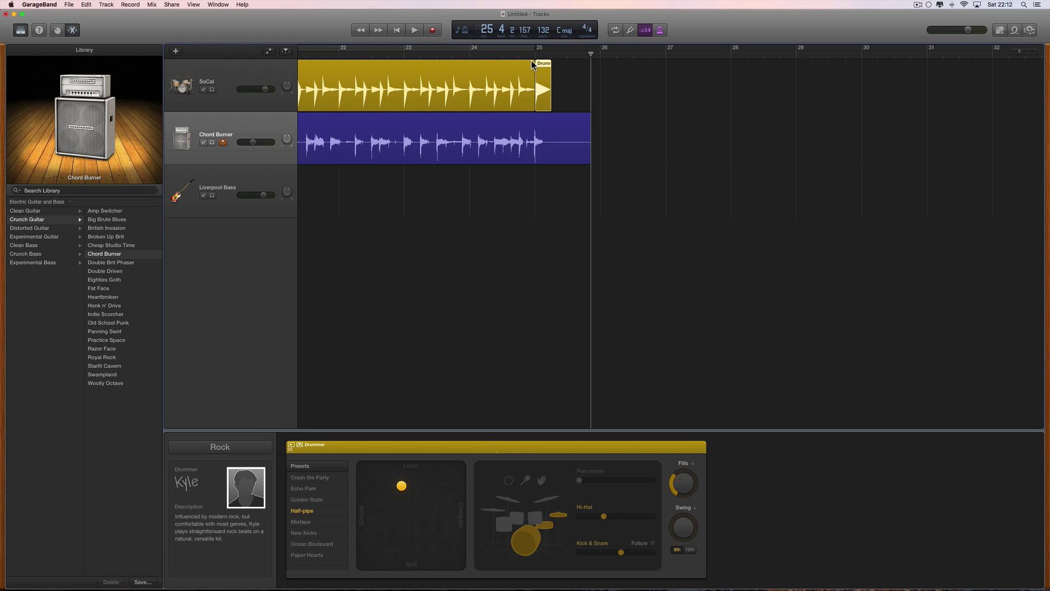
Play the drums and guitar back from bar 17 through the ending hit at bar 25
scroll(541, 115, "left", 10)
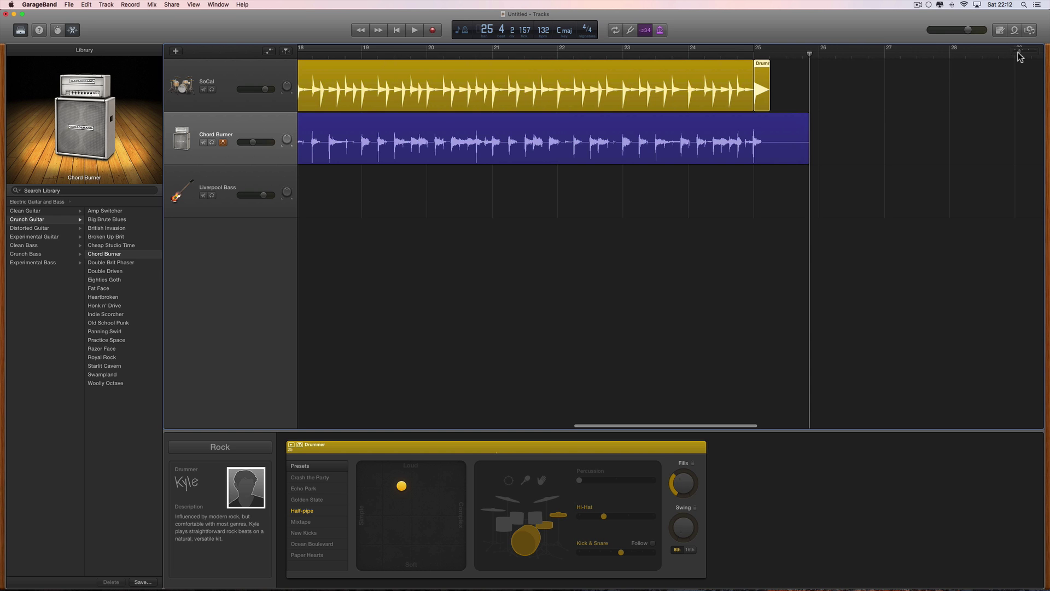
key("super+Left")
left_click(358, 53)
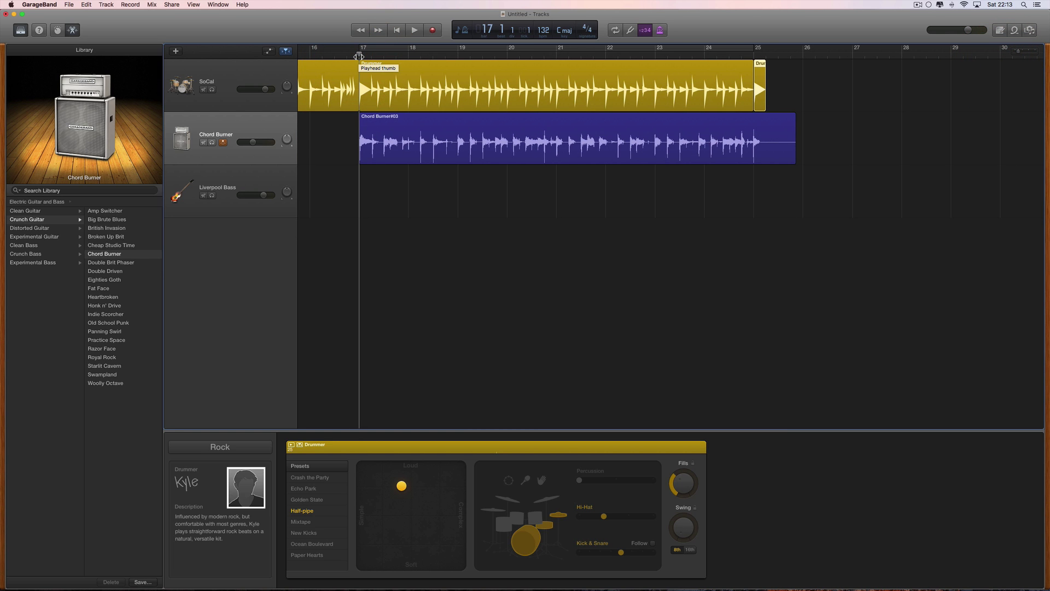
key("space")
scroll(359, 56, "left", 2)
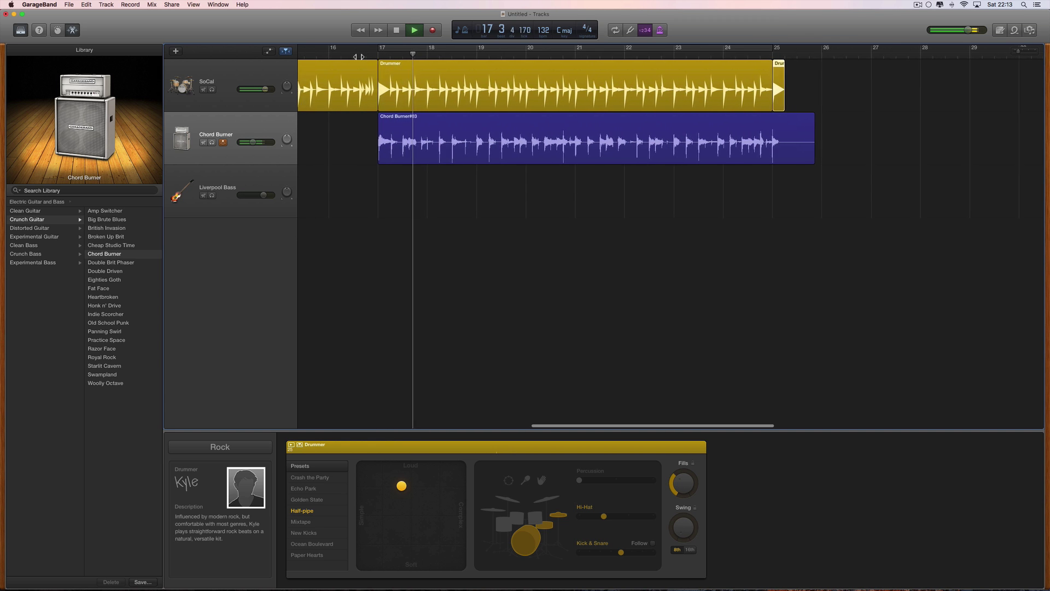
scroll(358, 57, "left", 3)
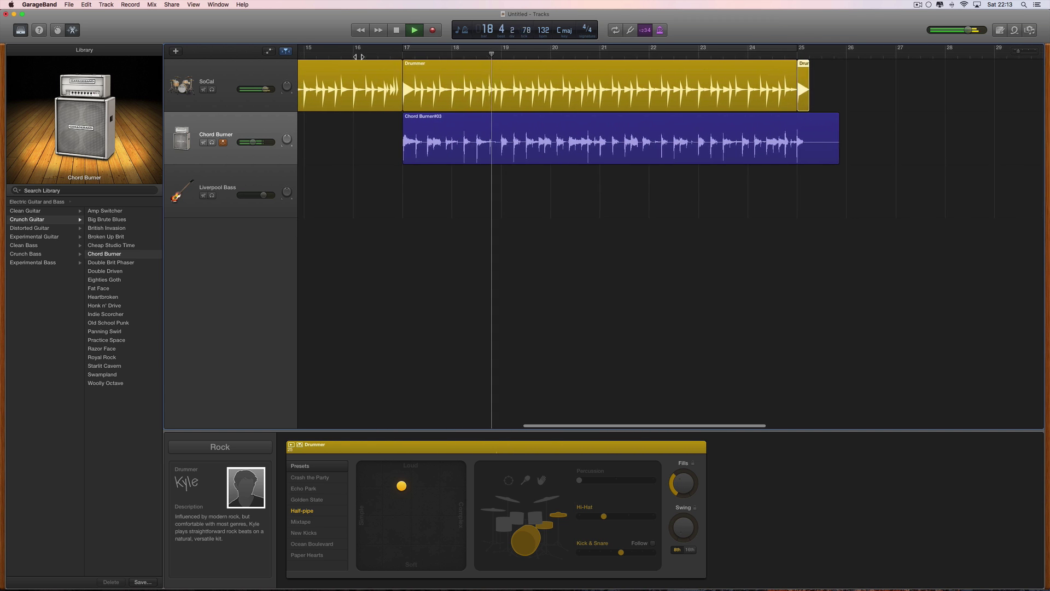
scroll(359, 56, "left", 3)
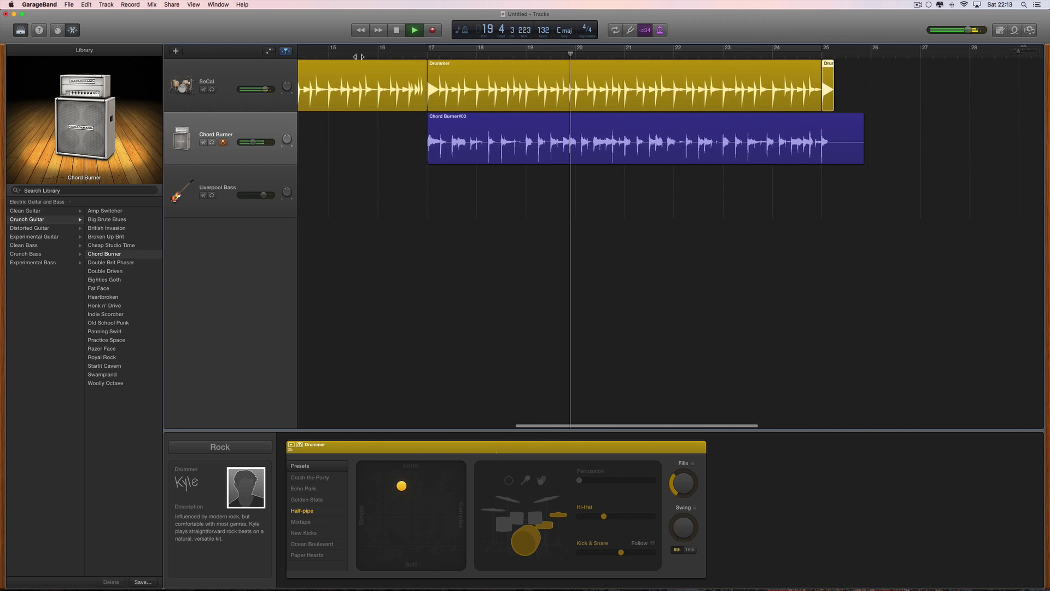
scroll(358, 56, "left", 3)
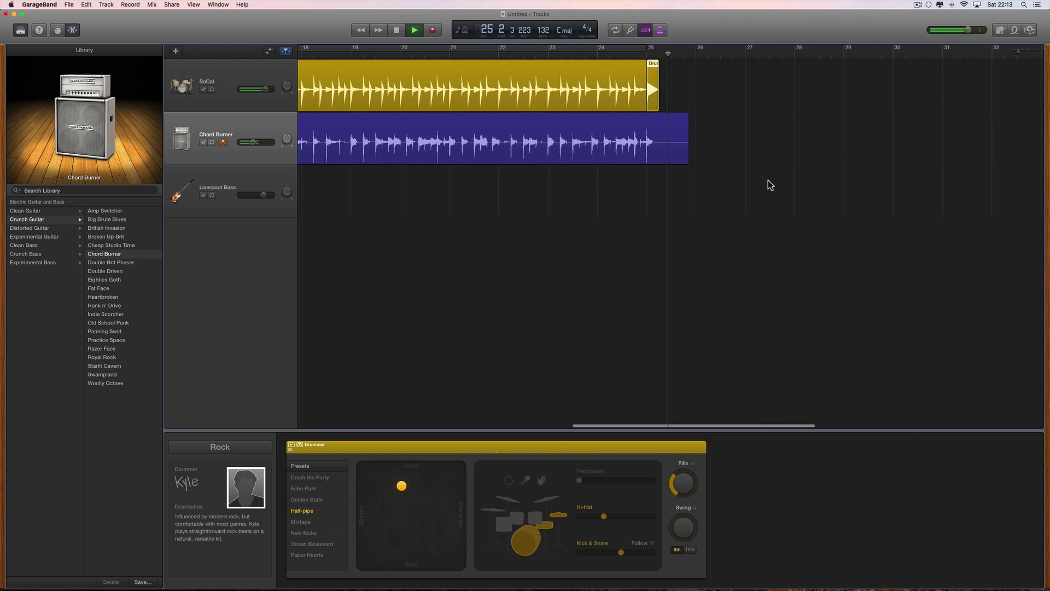
key("space")
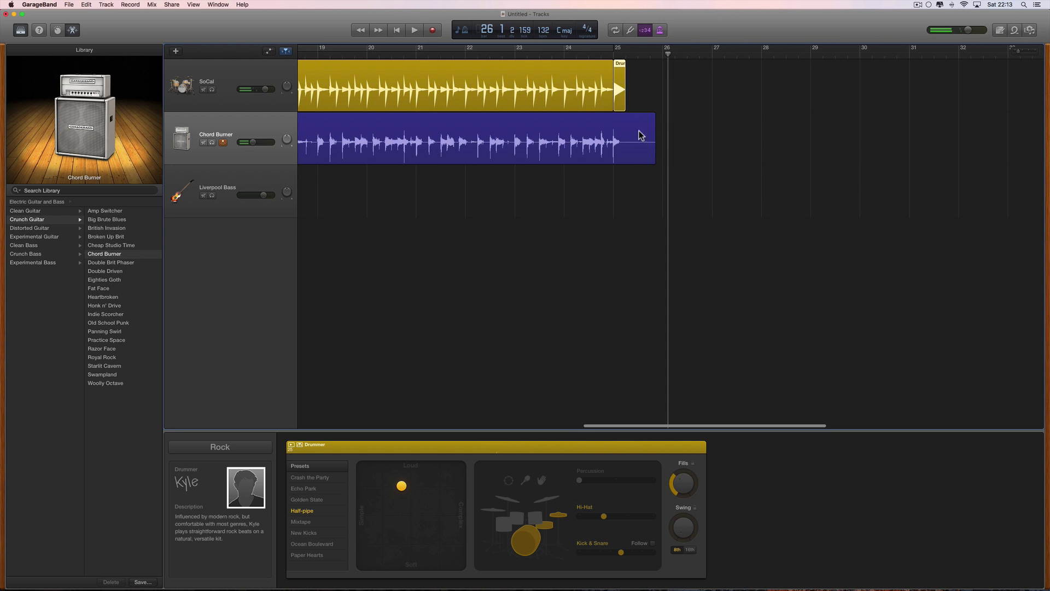
Raise the fills slightly on the Drummer region at bar 17 and listen to the ending from bar 23
left_click(600, 97)
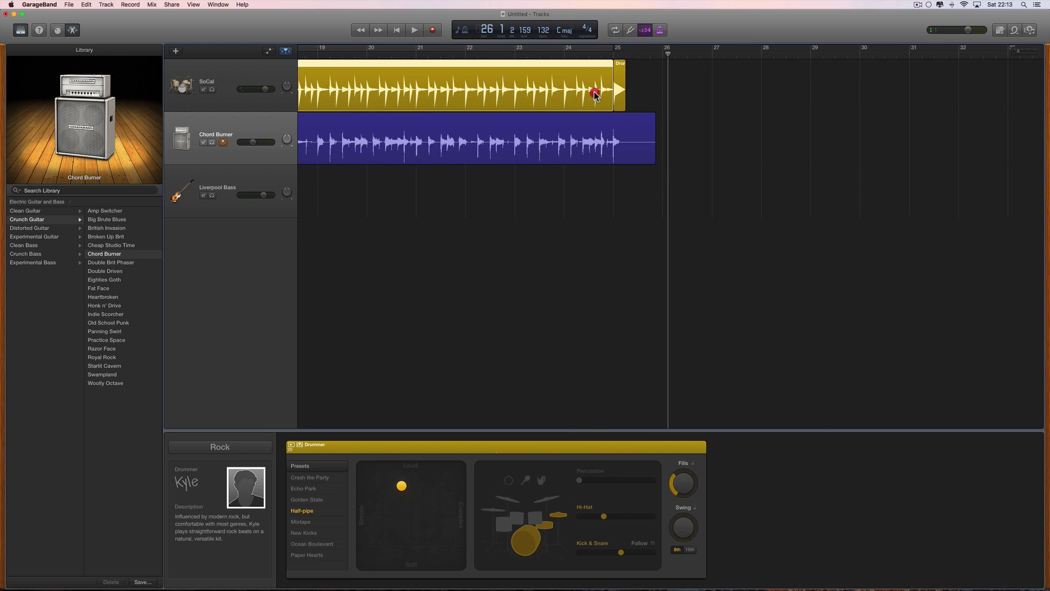
left_click(681, 491)
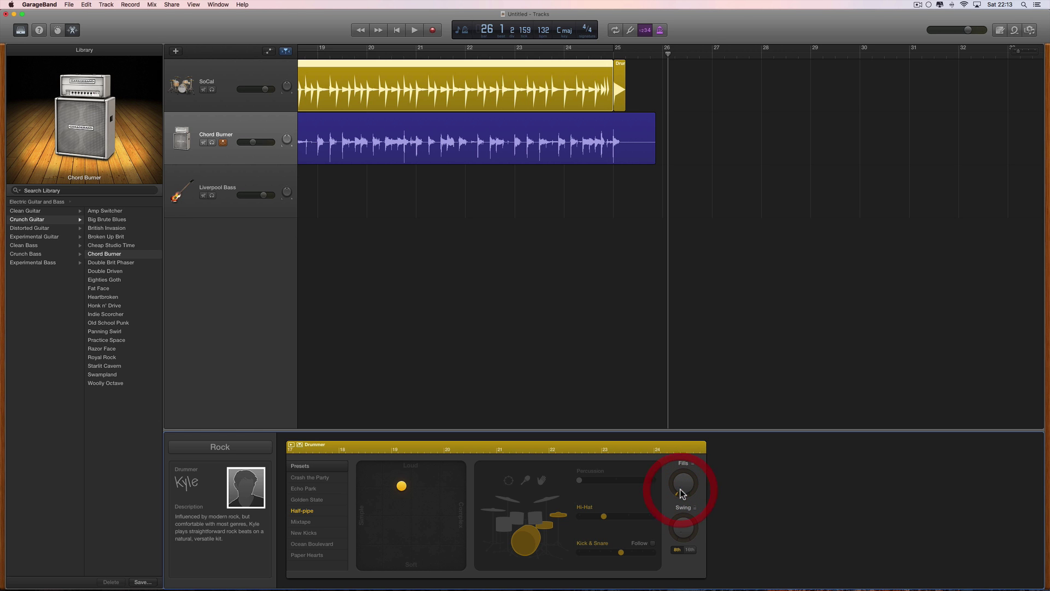
left_click(517, 51)
key("space")
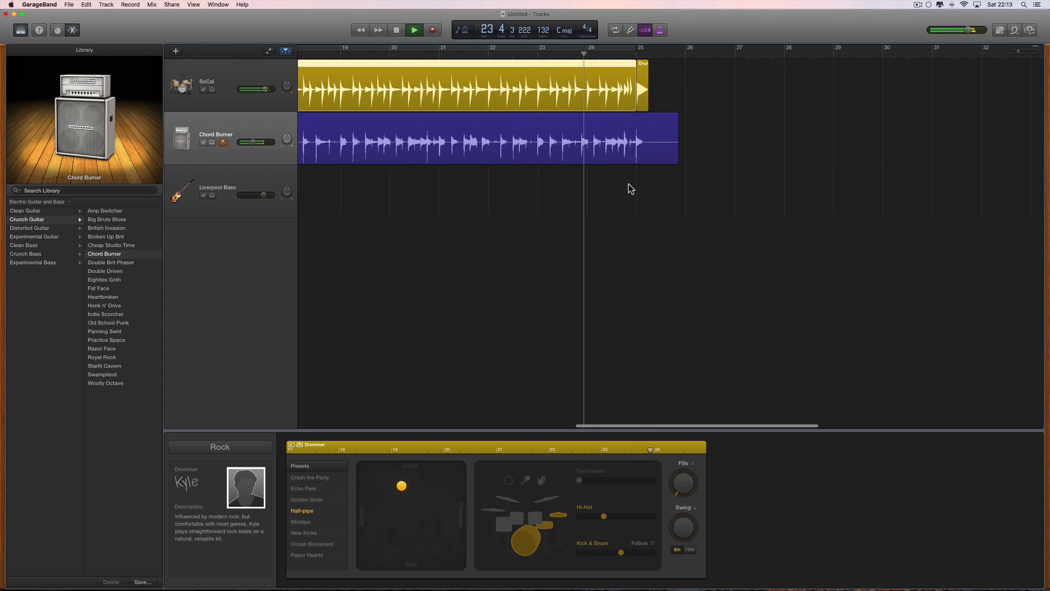
key("space")
Fine-tune the bar 17 region's fills for a different closing fill and replay from bar 23 with playhead following turned off
left_click(687, 484)
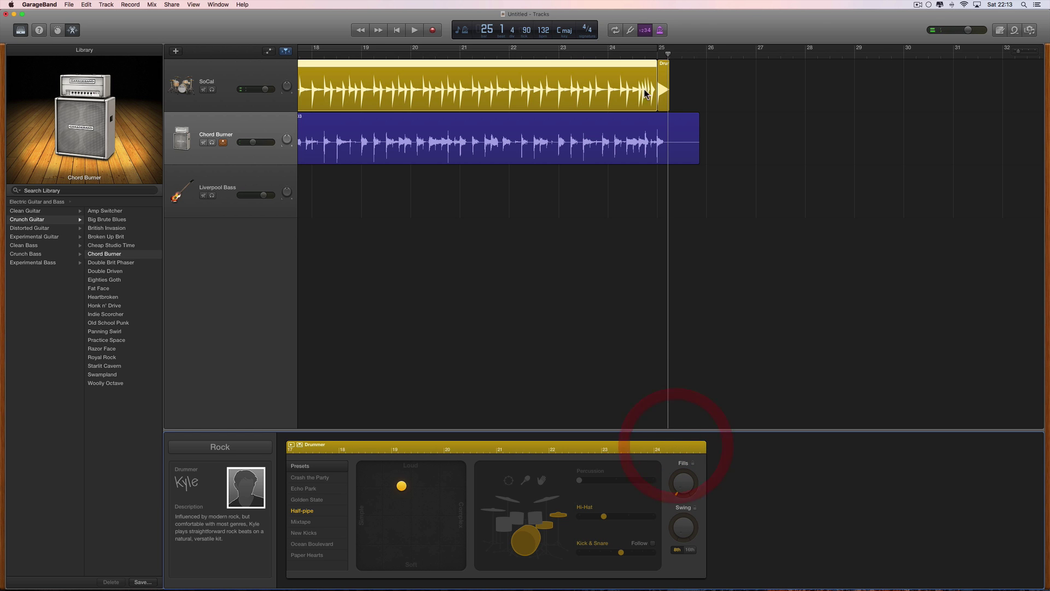
left_click(560, 53)
key("space")
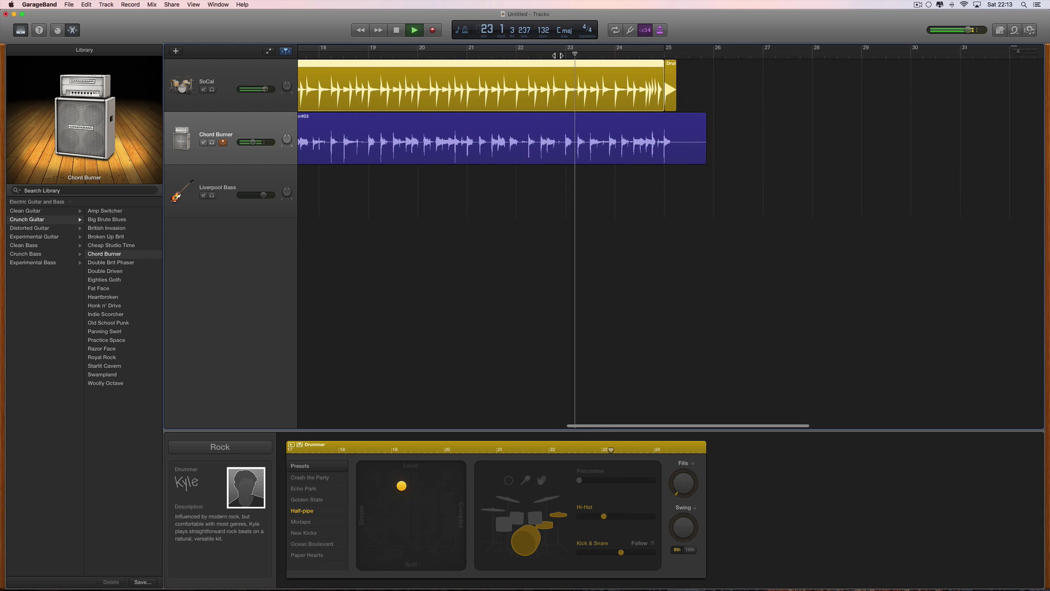
left_click(285, 51)
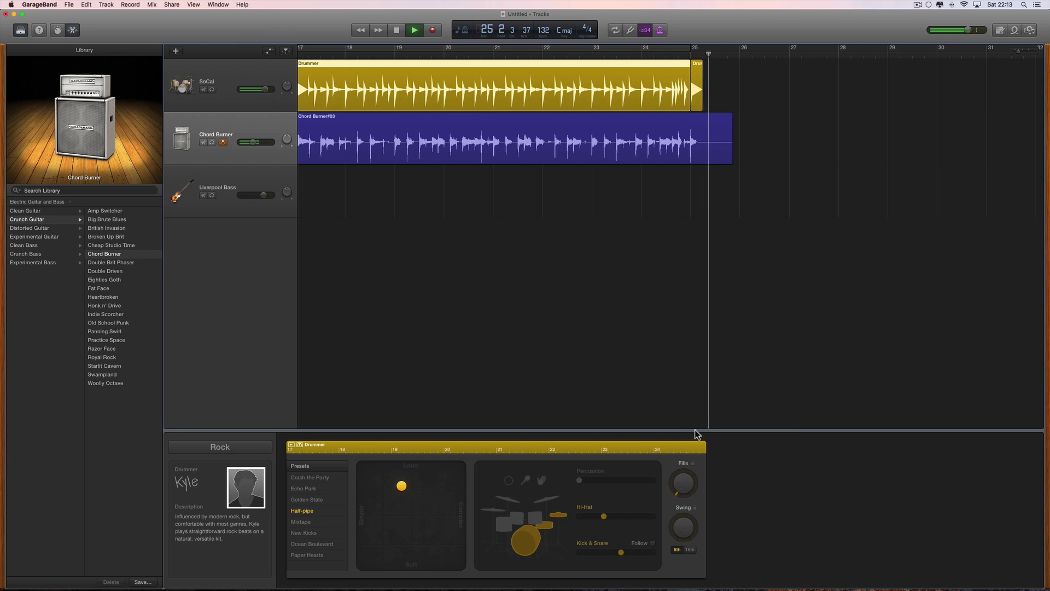
key("space")
Adjust the bar 17 region's fills once more and audition the closing fill again from bar 23
left_click(687, 481)
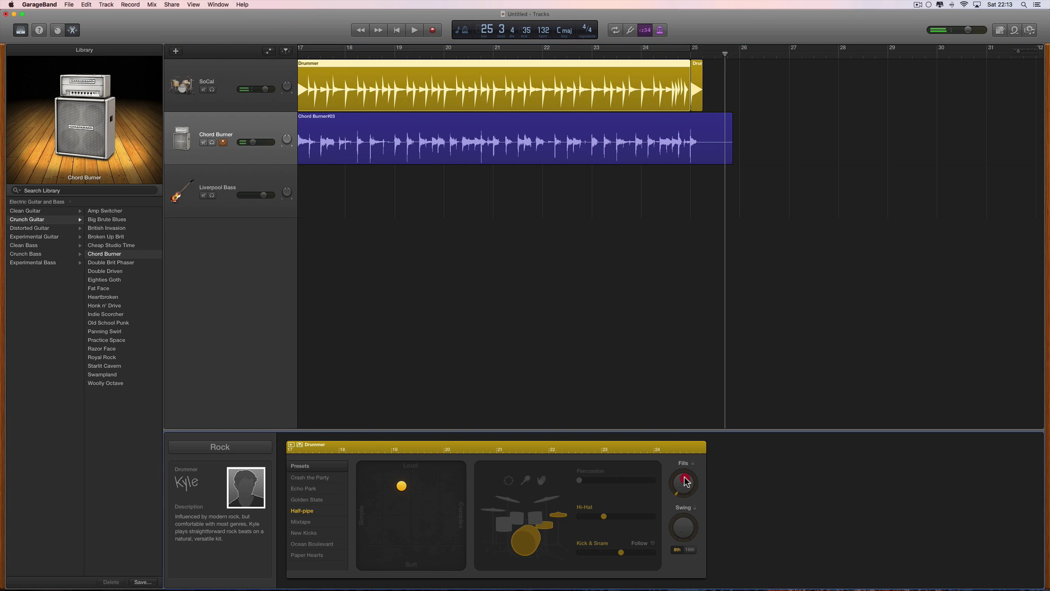
double_click(592, 56)
left_click(283, 51)
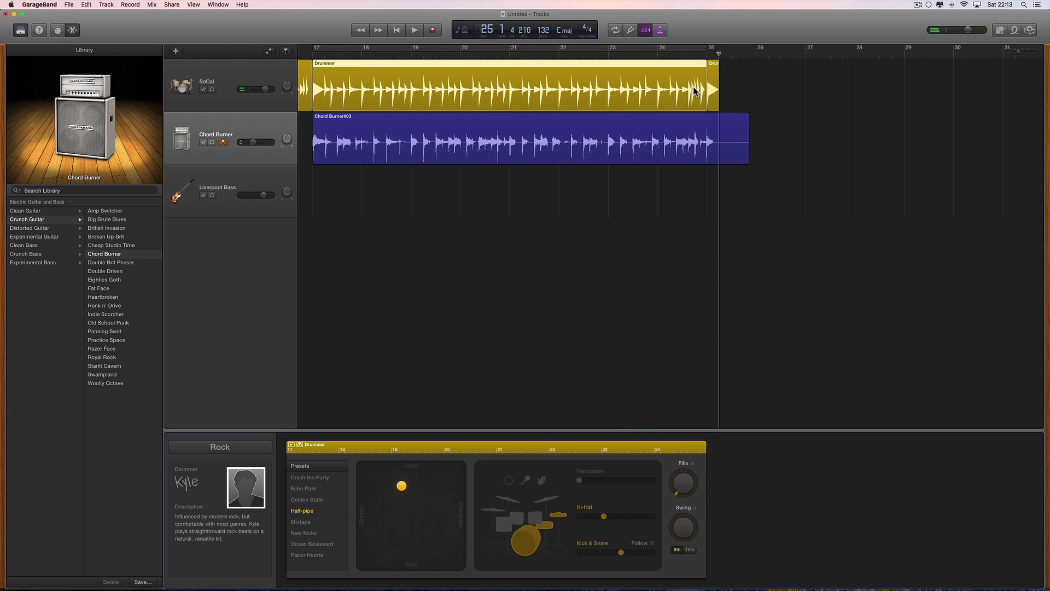
Set the fills for the bar 17 Drummer region and play the closing fill through from bar 23
left_click(683, 481)
left_click(608, 56)
key("space")
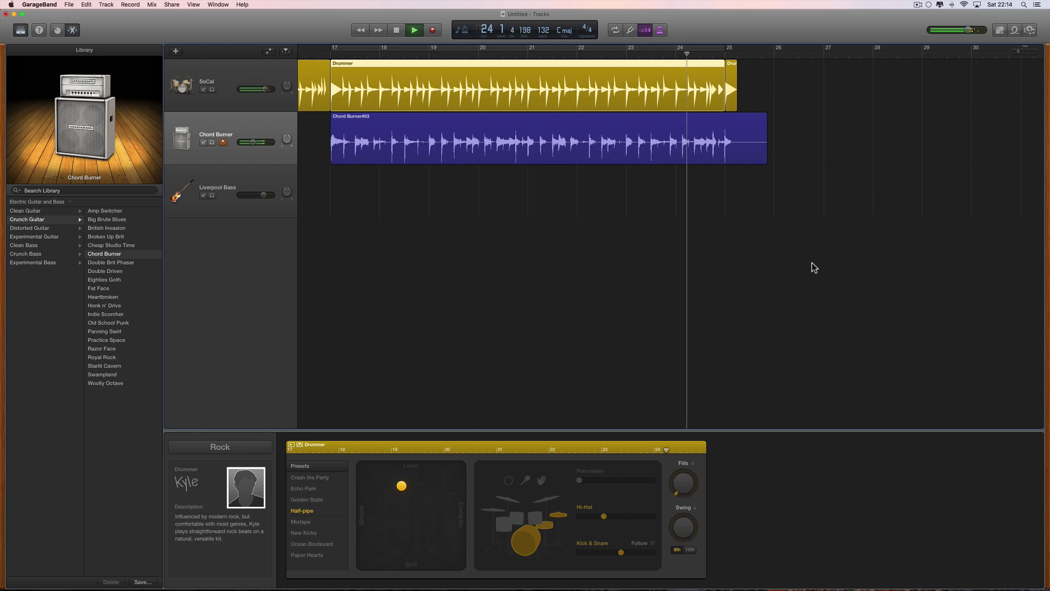
key("space")
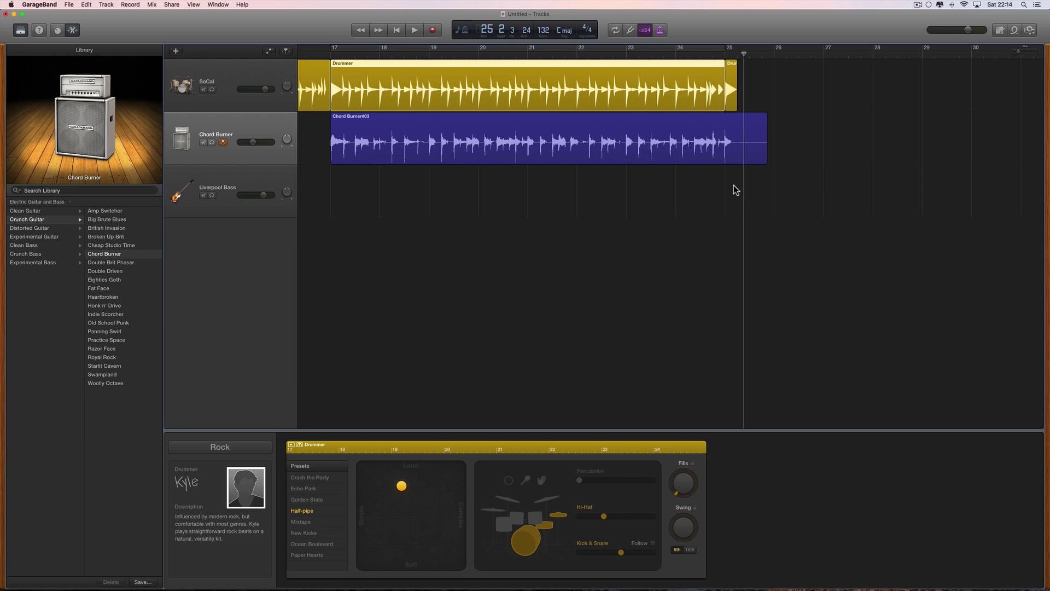
Delete the recorded guitar region starting at bar 17 and the short Drummer region at bar 25
scroll(734, 191, "left", 3)
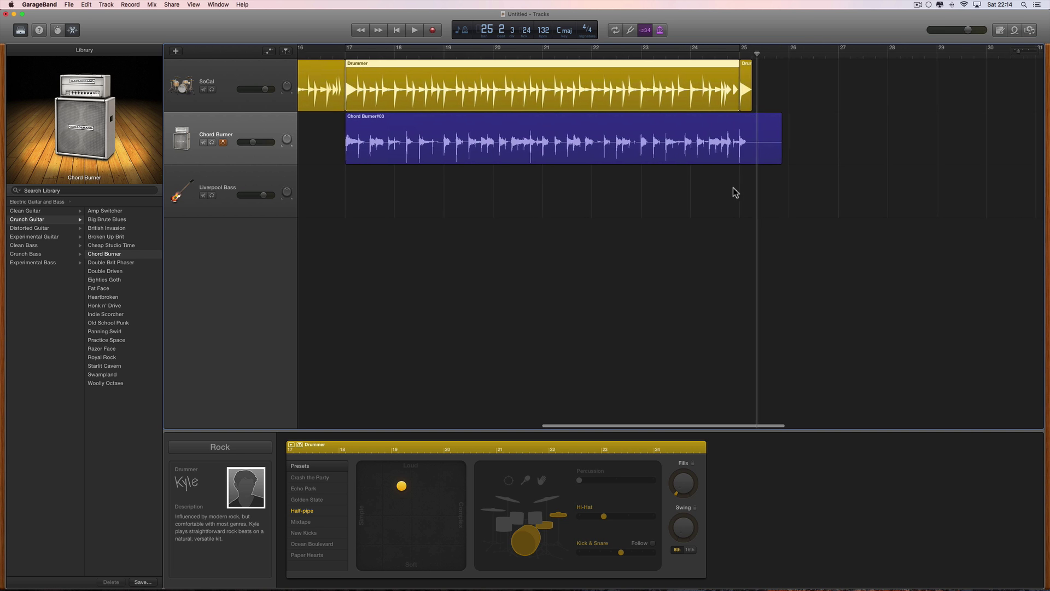
double_click(758, 141)
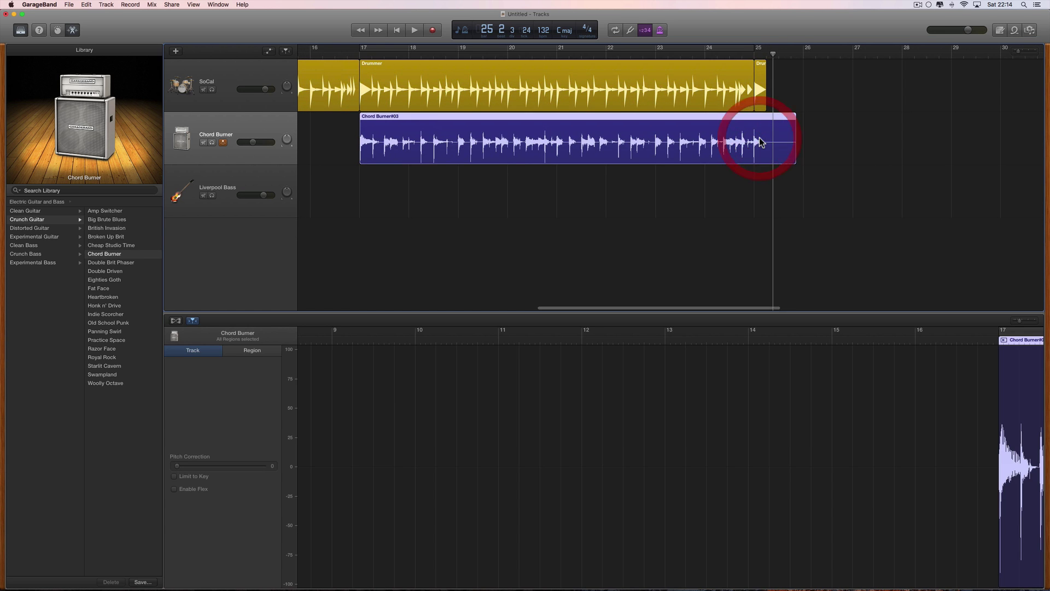
key("Delete")
left_click(760, 76)
key("Delete")
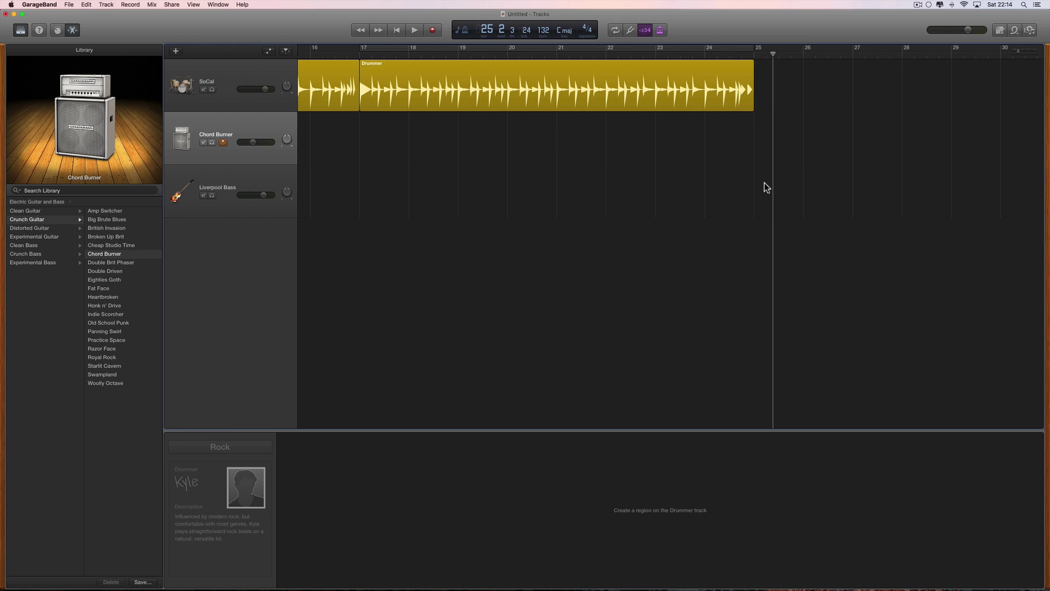
Show the tempo track and return the playhead to the project start with playhead following turned on
left_click(610, 90)
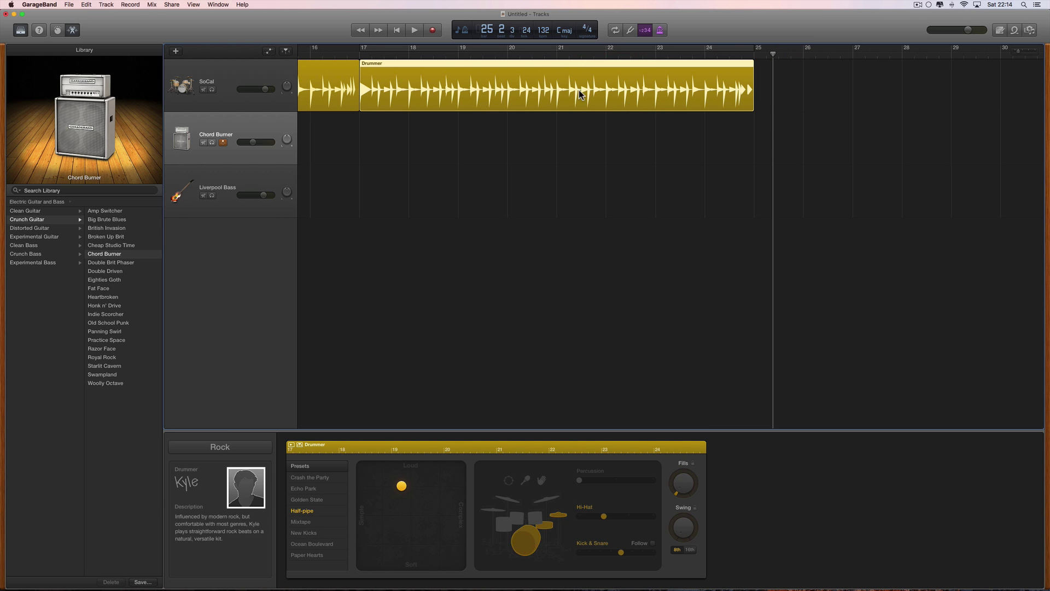
left_click(546, 32)
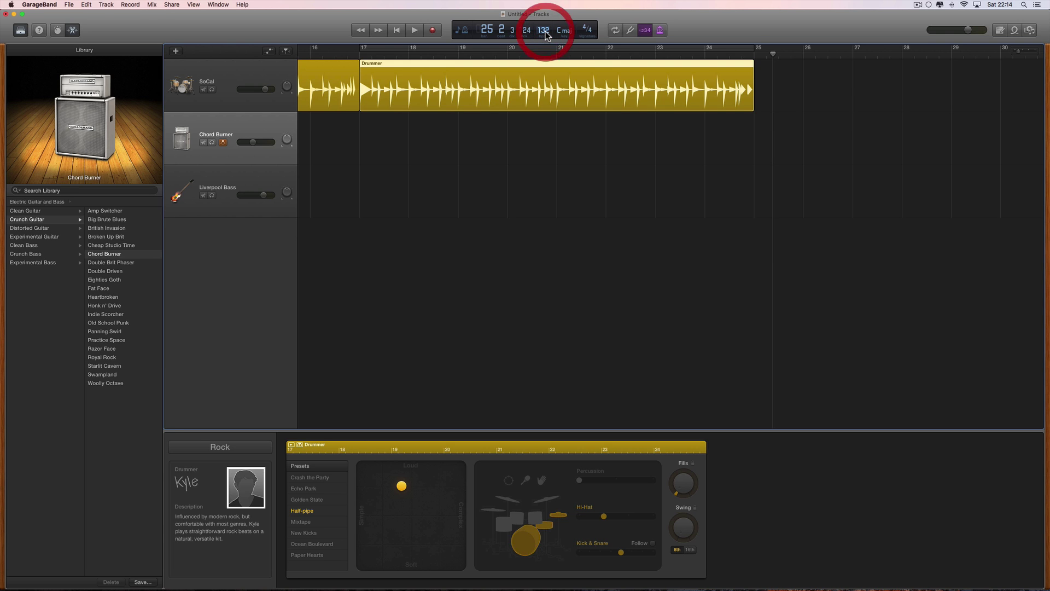
left_click(107, 5)
left_click(140, 80)
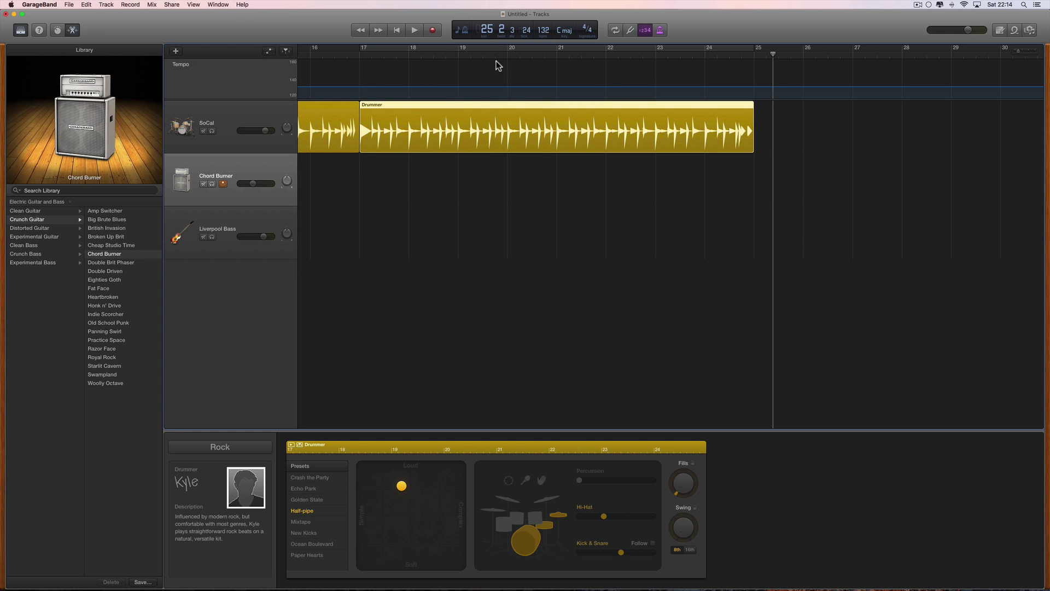
left_click(396, 31)
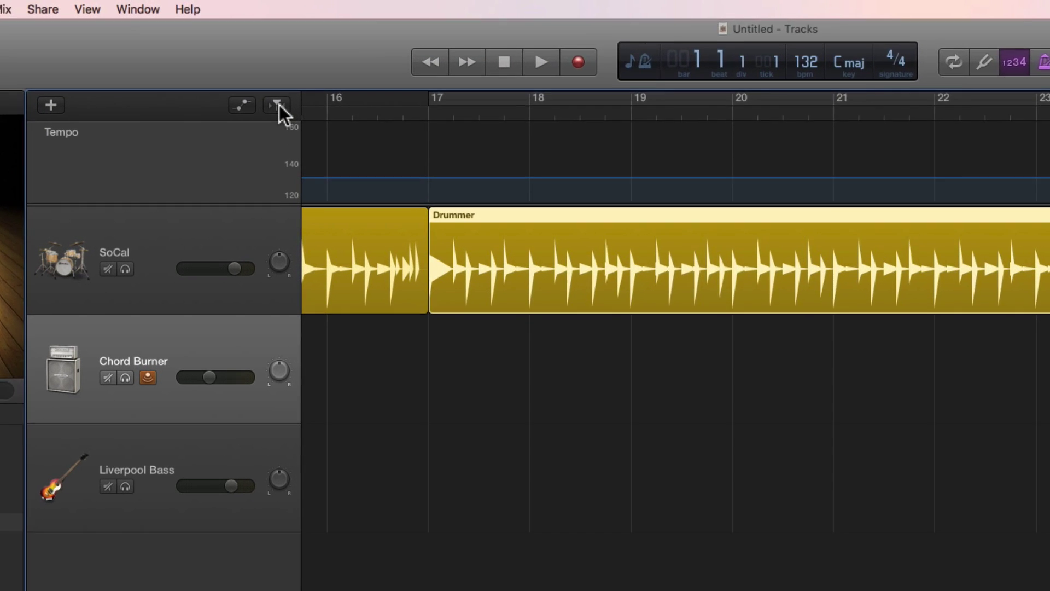
left_click(285, 51)
left_click(520, 66)
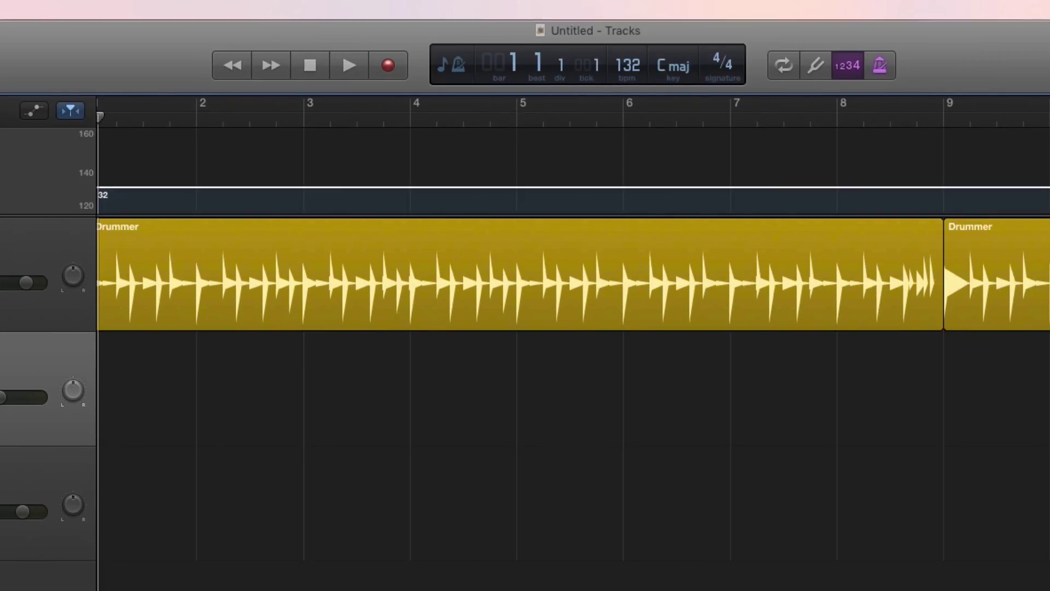
Add 132 bpm tempo points at bars 23 and 25 on the tempo track
scroll(1044, 204, "right", 5)
scroll(777, 194, "right", 5)
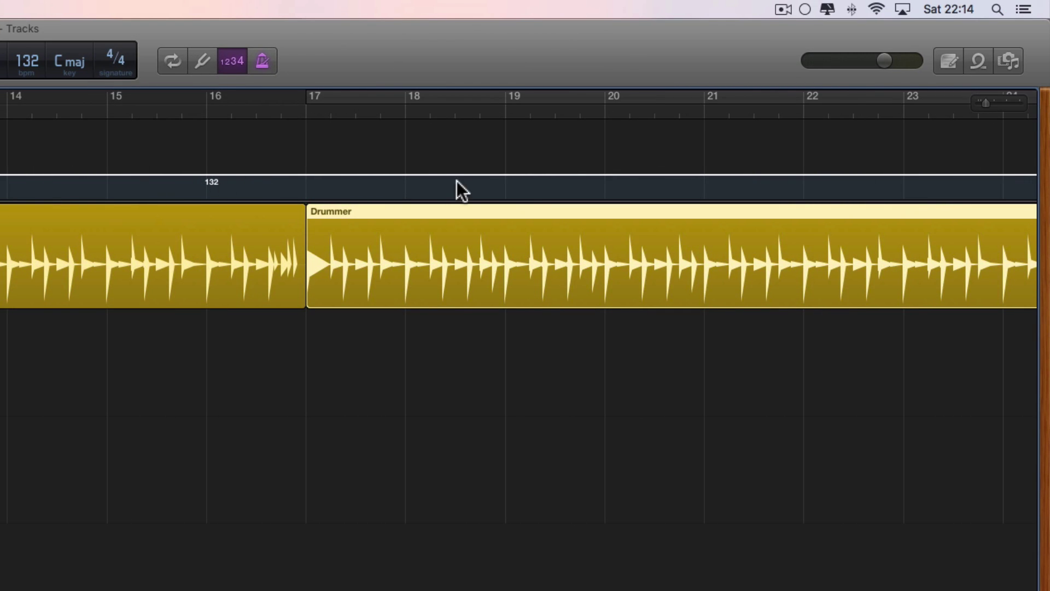
scroll(525, 197, "right", 3)
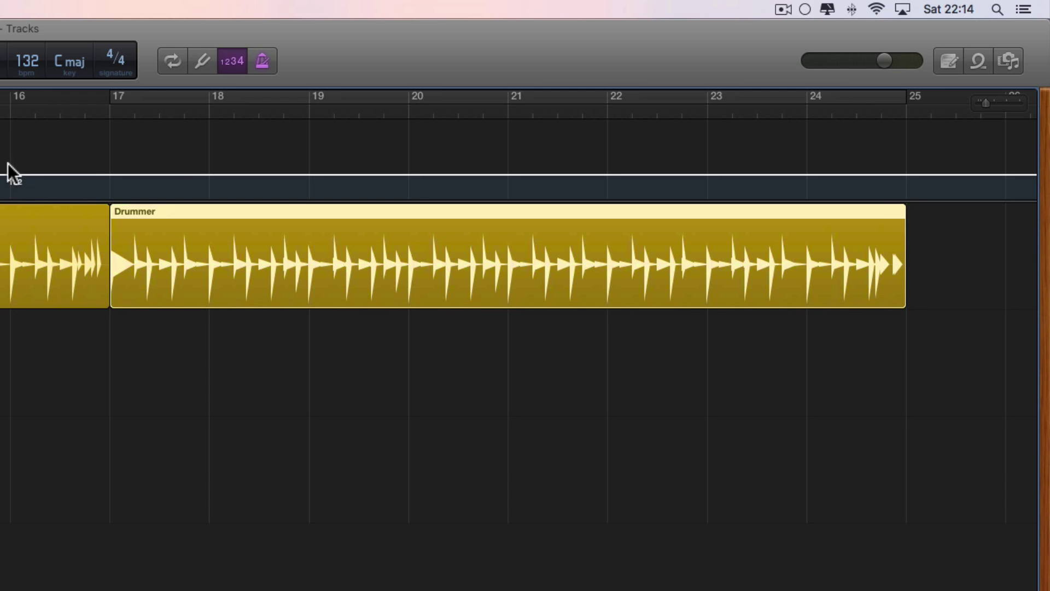
scroll(870, 202, "right", 2)
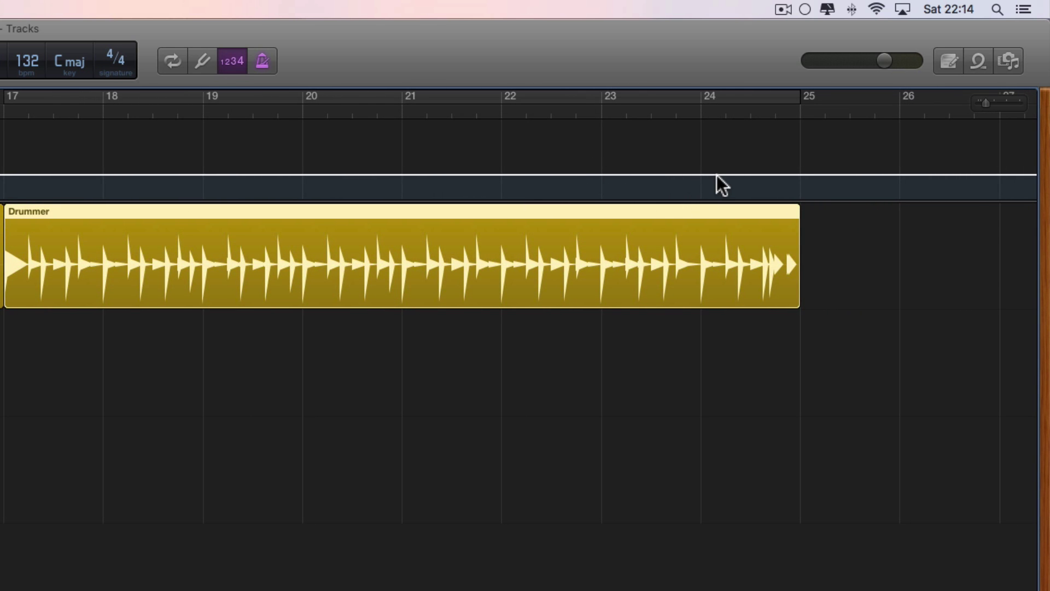
left_click(601, 175)
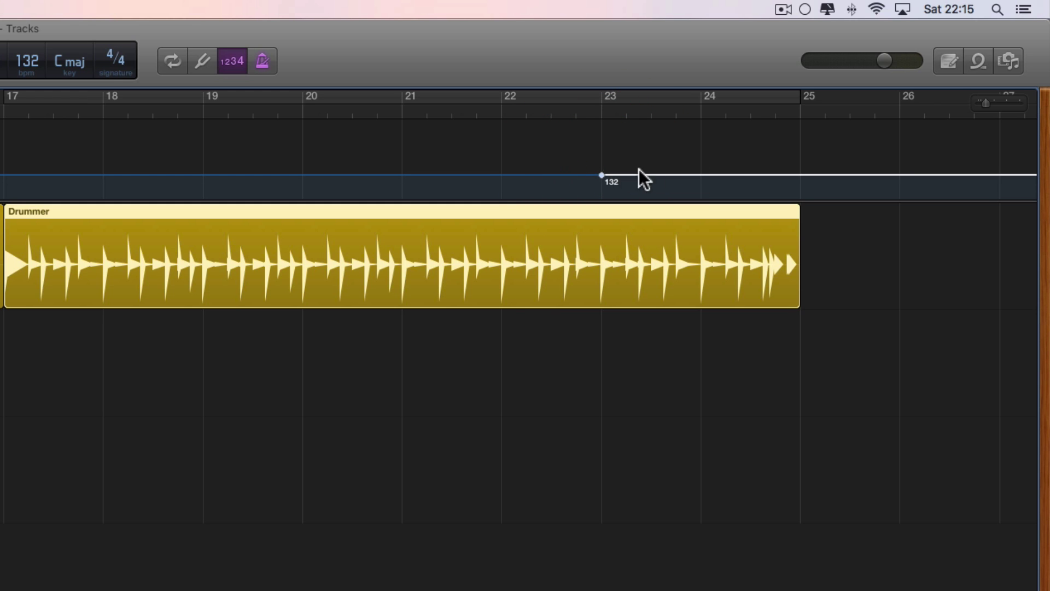
left_click(799, 174)
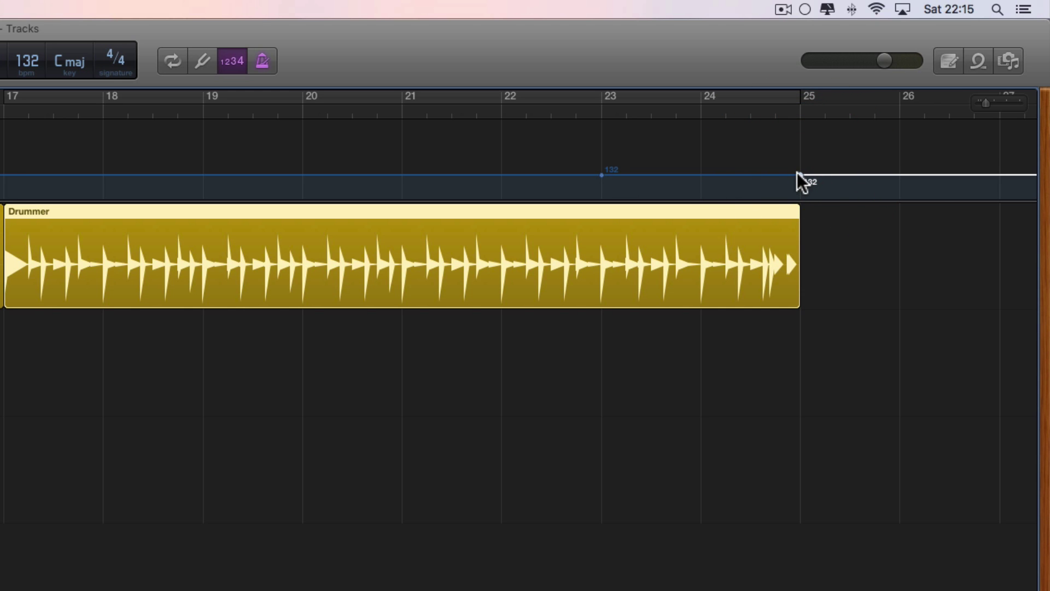
Replace the bar 25 tempo point with one at bar 24 set to 129 bpm, and add a 132 bpm point at 23.3
left_click(799, 174)
left_click_drag(800, 172, 700, 171)
left_click(653, 164)
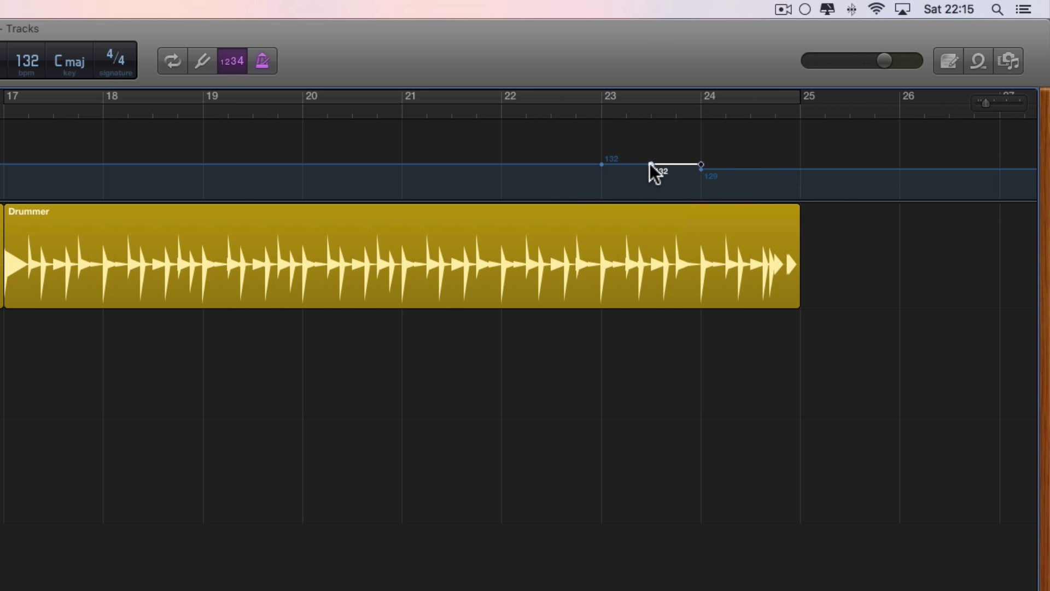
Lower the tempo to 130 bpm at bar 23 and 128 bpm at 23.3
left_click(1001, 103)
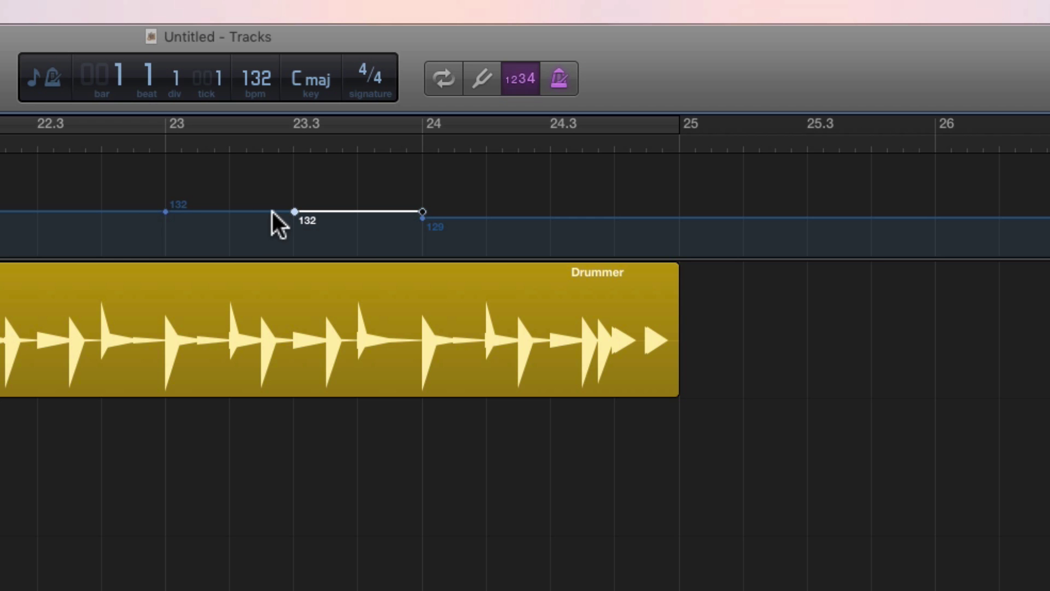
left_click_drag(293, 211, 236, 217)
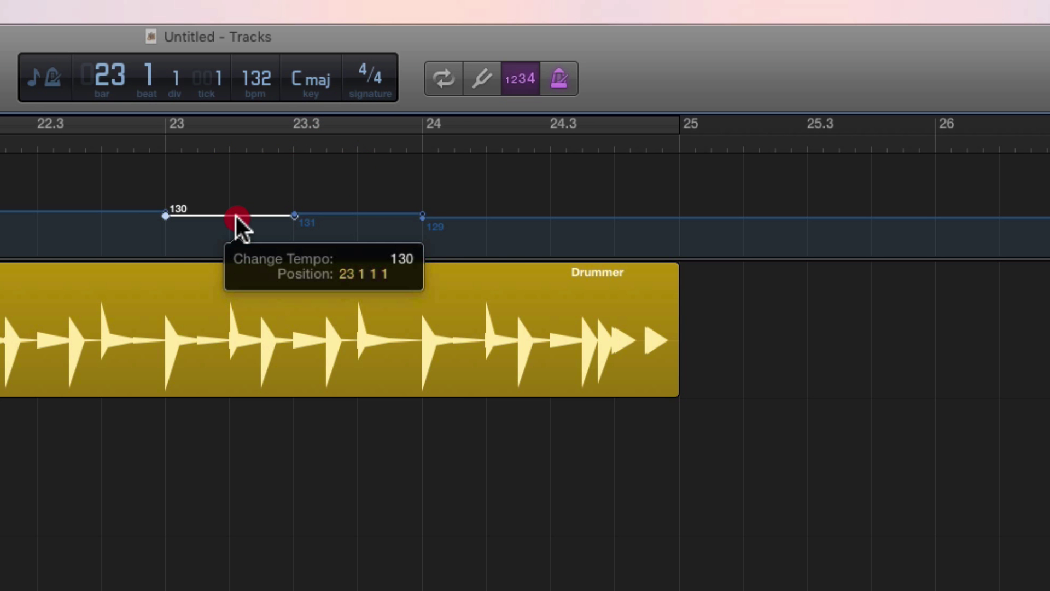
left_click_drag(235, 216, 251, 216)
left_click_drag(330, 214, 330, 221)
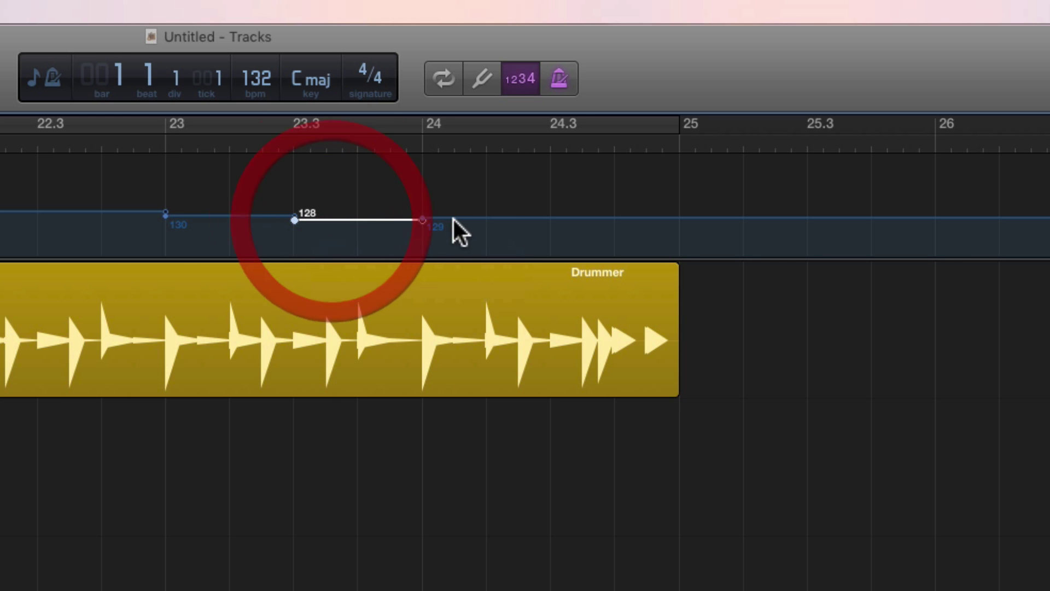
Set the tempo to 126 bpm at bar 24 and add lower points of 124 bpm at 24.3 and 122 bpm at 24.4
left_click(549, 219)
left_click(549, 219)
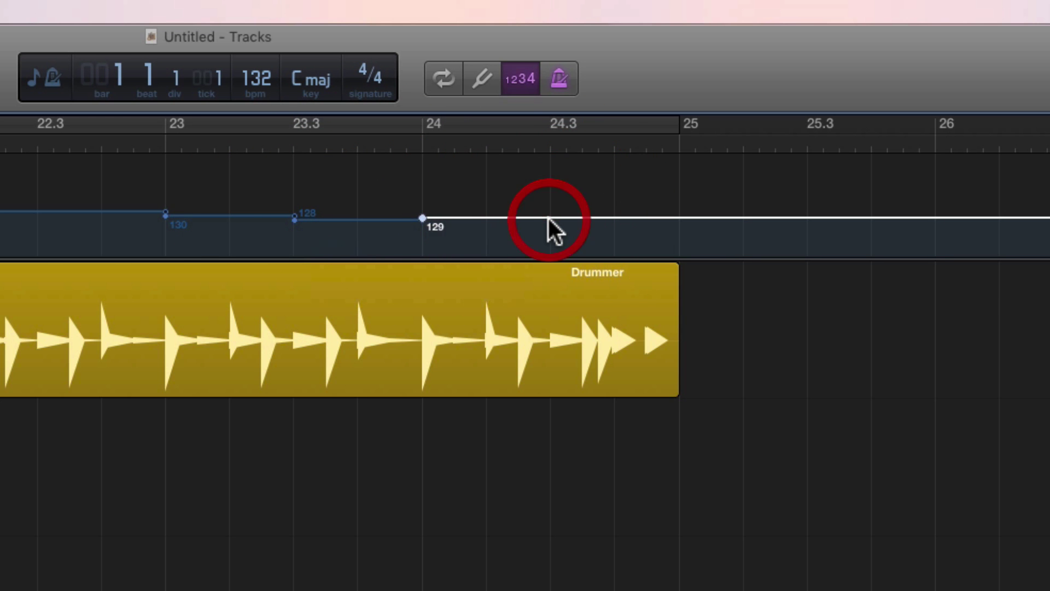
left_click_drag(485, 218, 487, 222)
left_click_drag(586, 222, 634, 233)
left_click(615, 226)
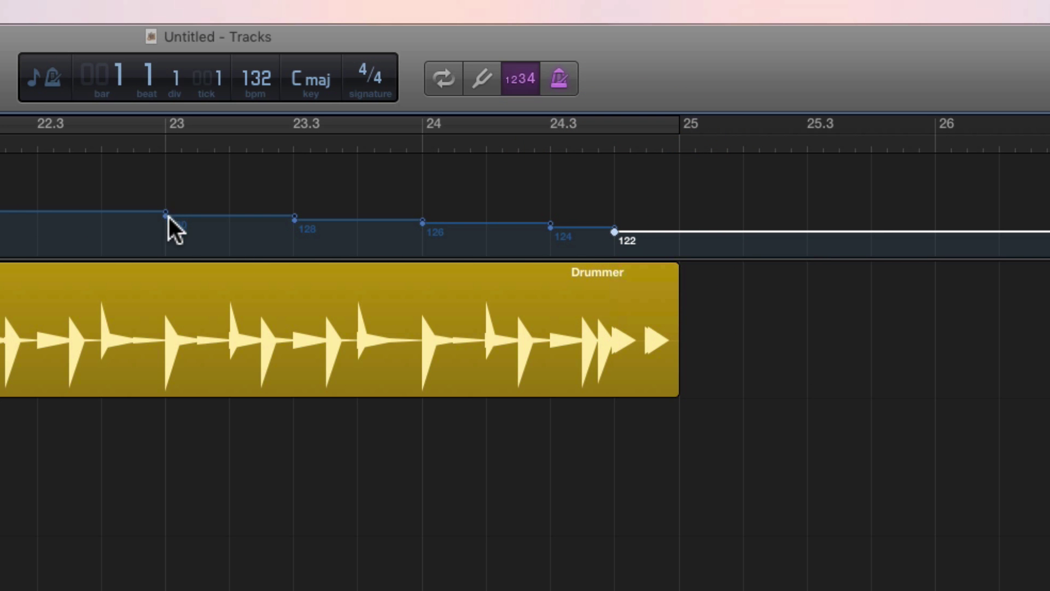
Set a cycle range from bar 23 to bar 25 and audition the slowing drum ending
left_click(164, 126)
left_click(164, 127)
left_click_drag(166, 124, 677, 147)
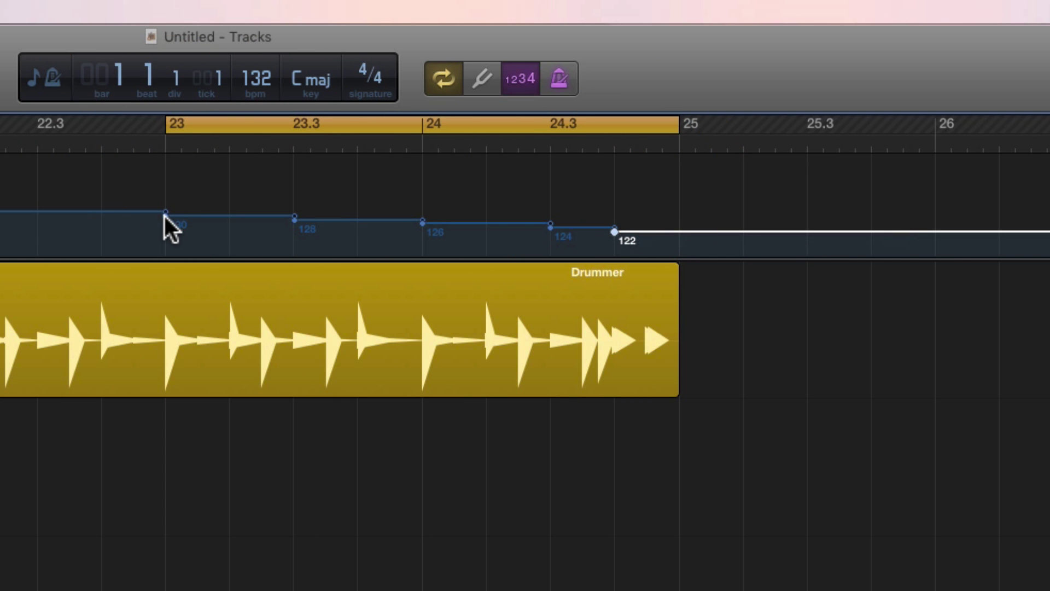
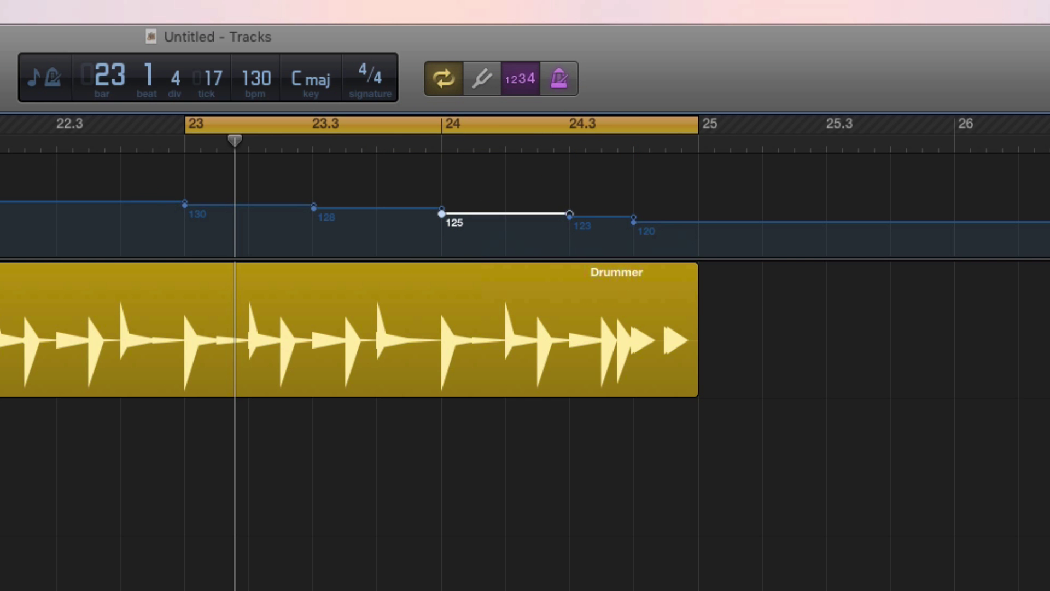
key("space")
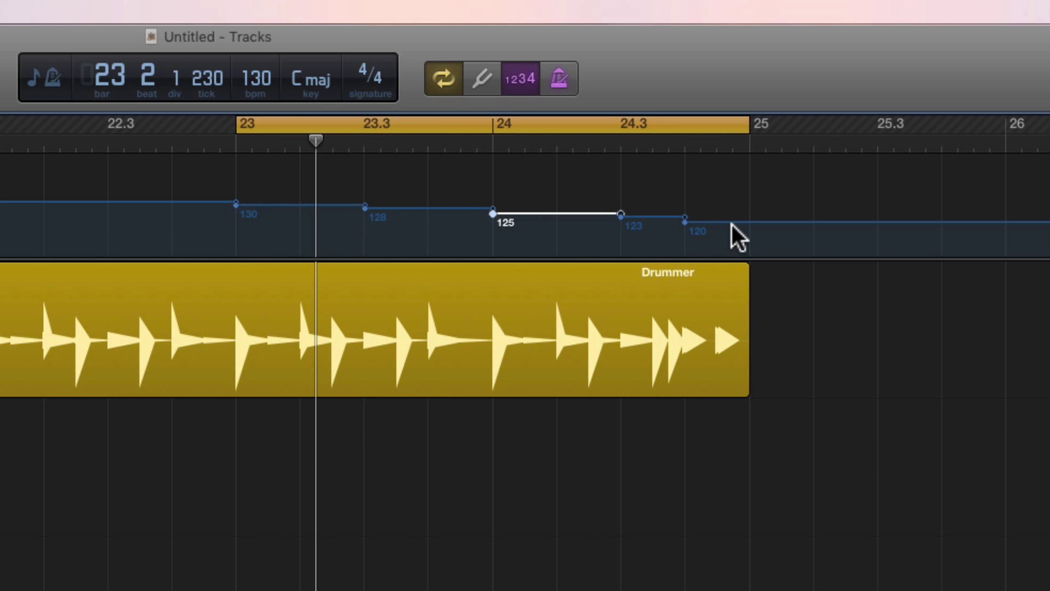
Lower the tempo to 118 bpm at 24.4 and 122 bpm at 24.3, and add a single 123 bpm point at 24.2
left_click_drag(731, 223, 731, 227)
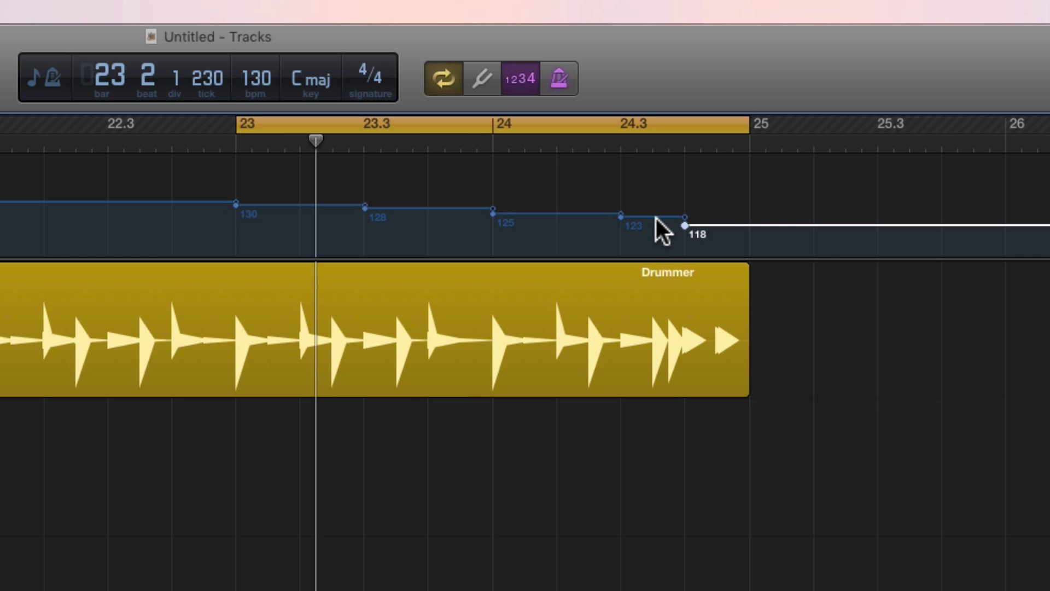
left_click_drag(655, 217, 655, 218)
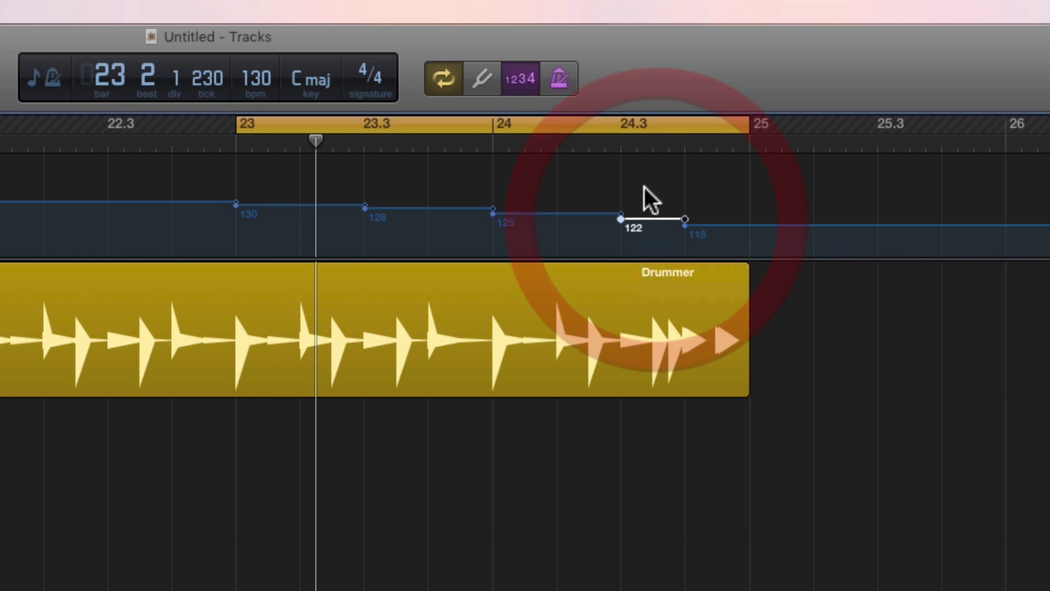
double_click(557, 214)
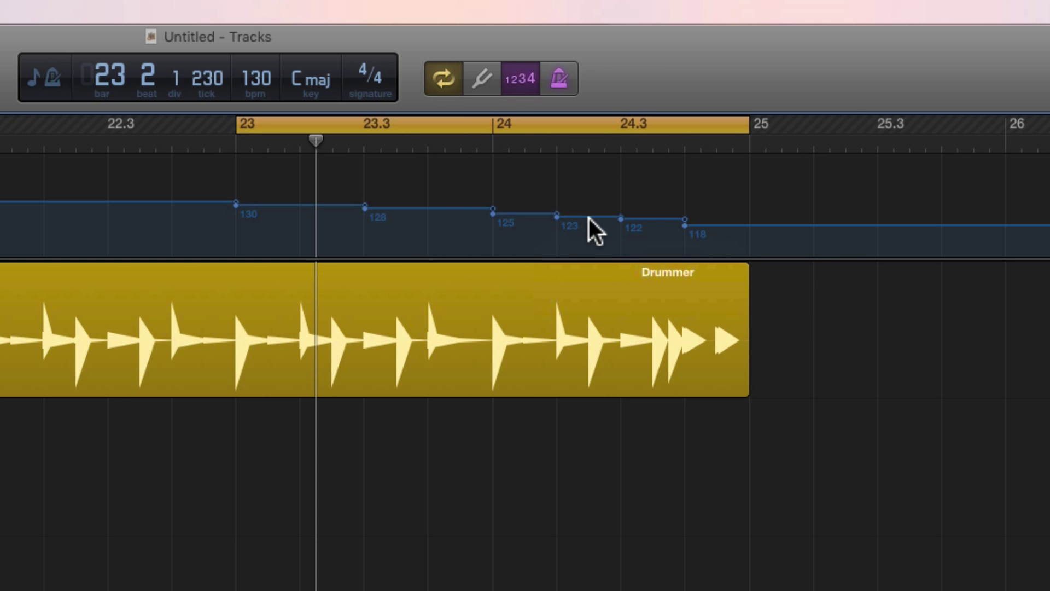
left_click(524, 215)
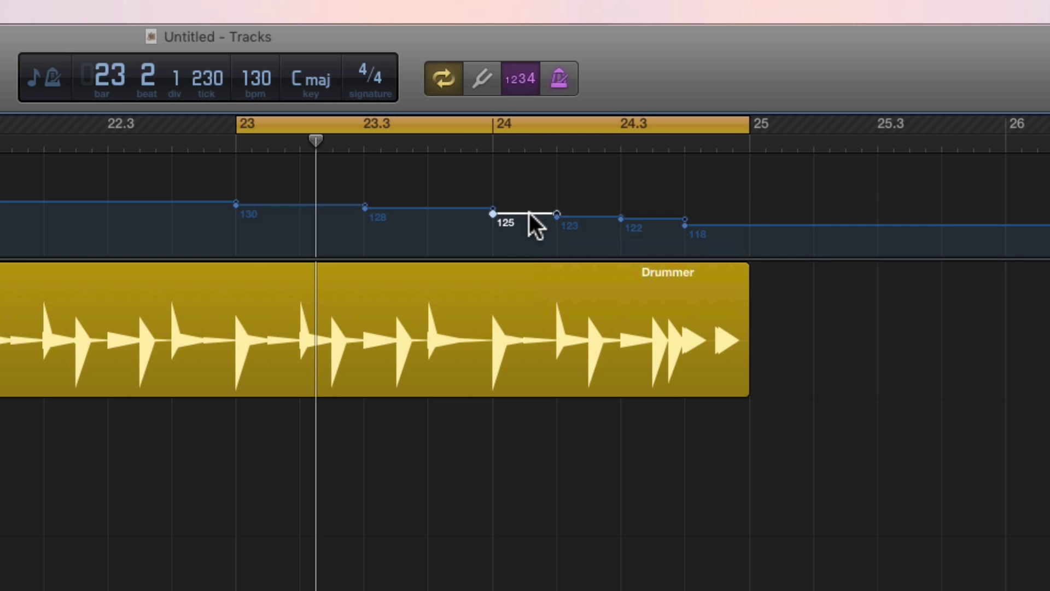
double_click(576, 215)
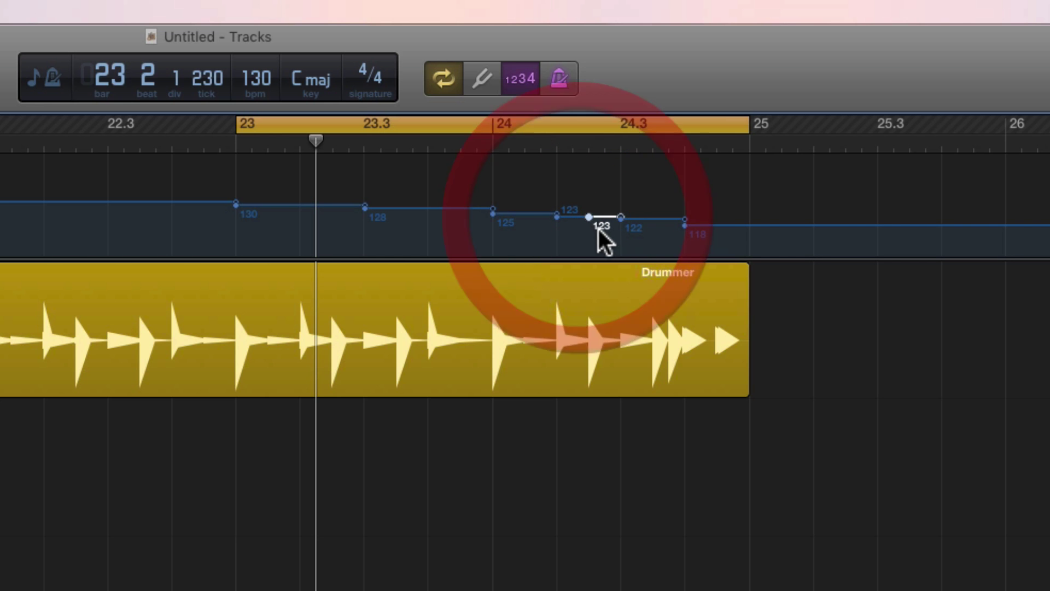
key("Delete")
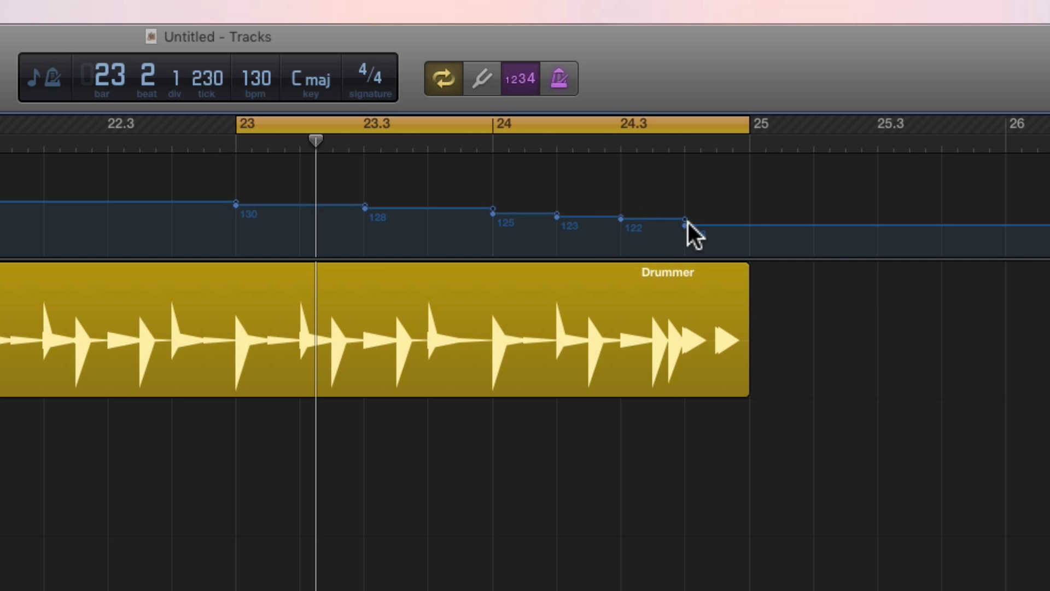
Set the tempo to 124 bpm at bar 24, 122 at 24.2 and 120 at 24.3, and add a 126 bpm point at 23.4
left_click_drag(651, 222, 651, 224)
left_click_drag(586, 219, 520, 217)
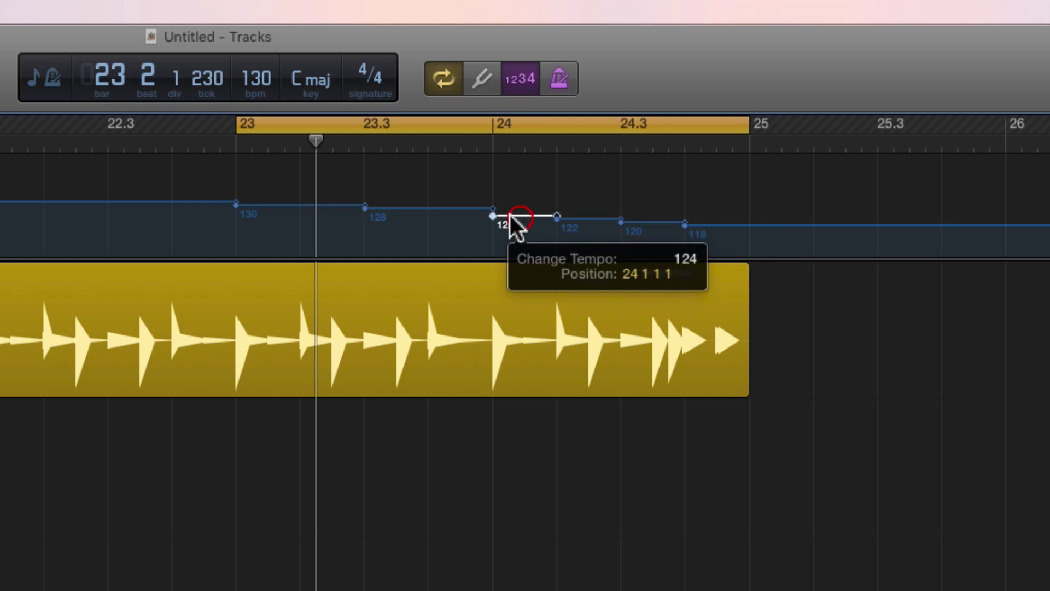
left_click(430, 208)
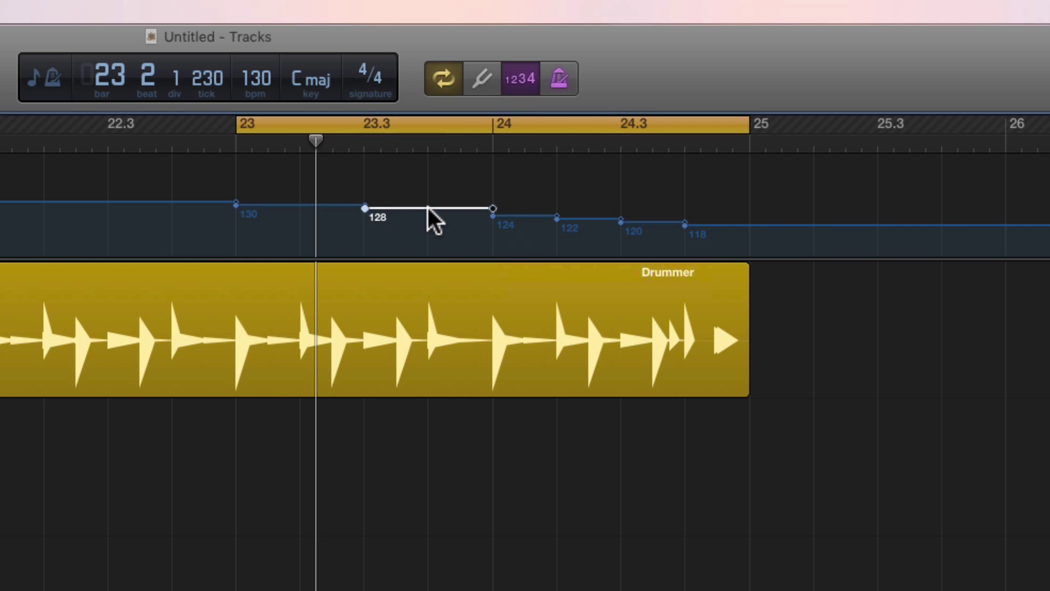
left_click(427, 208)
left_click_drag(452, 209, 452, 215)
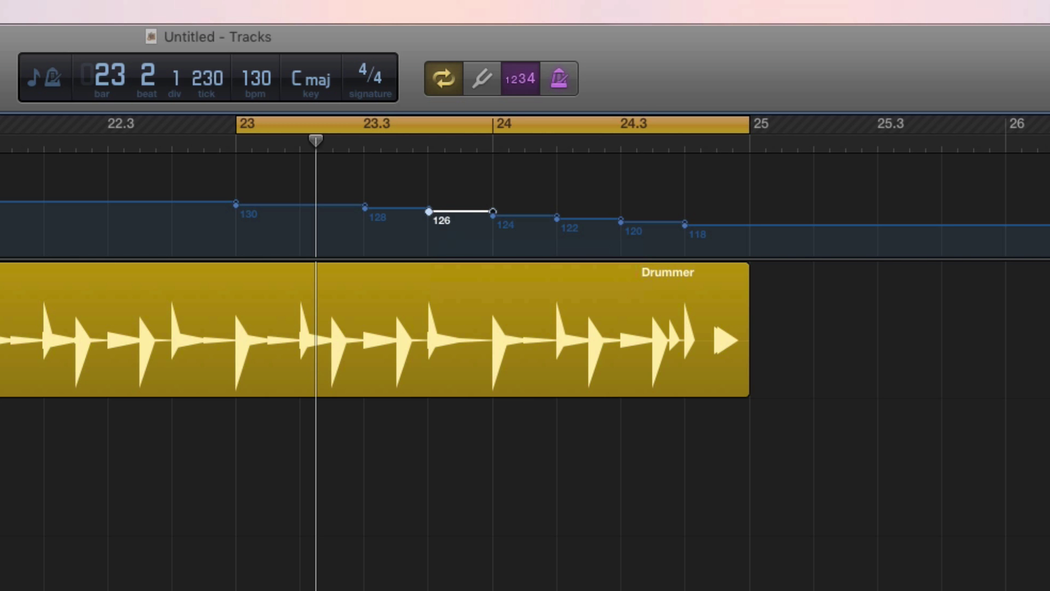
Play the cycled bars 23 to 25 to check the gradual slowdown
key("space")
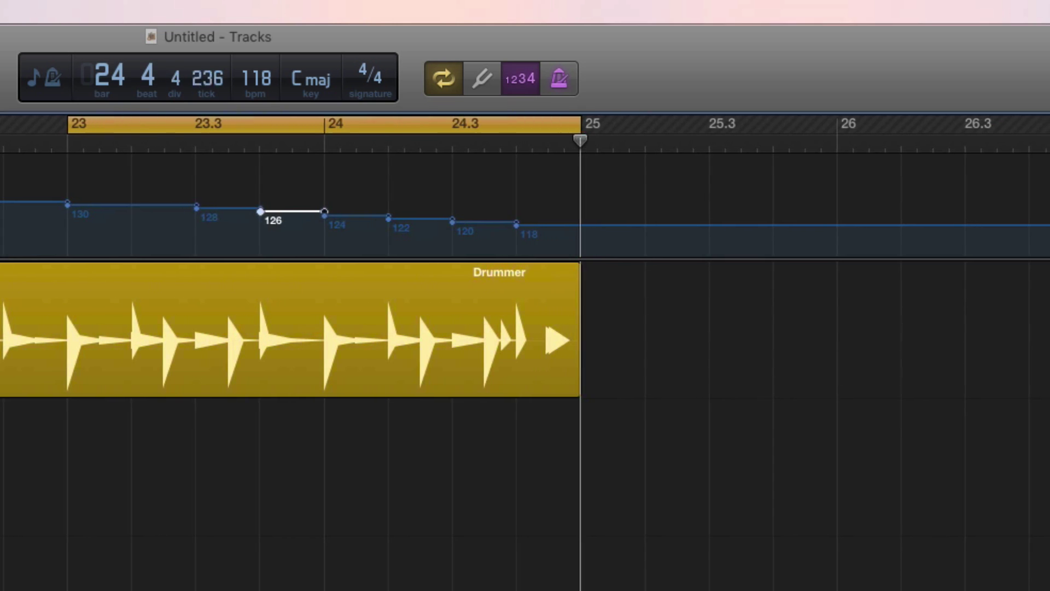
key("space")
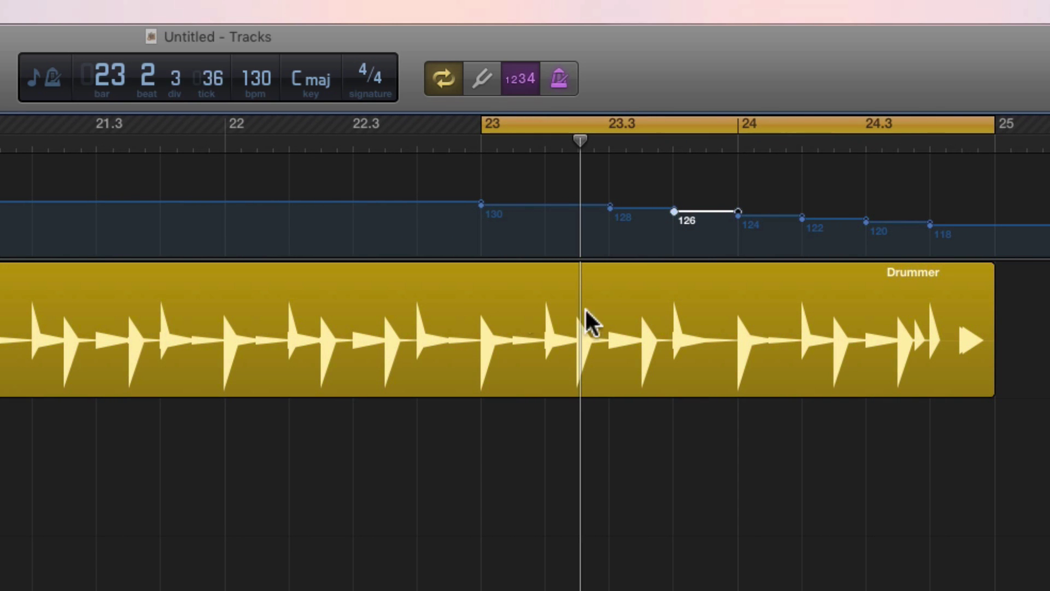
Turn off the cycle range and record a Chord Burner audio take from bar 17 until just after bar 28 begins
left_click(944, 129)
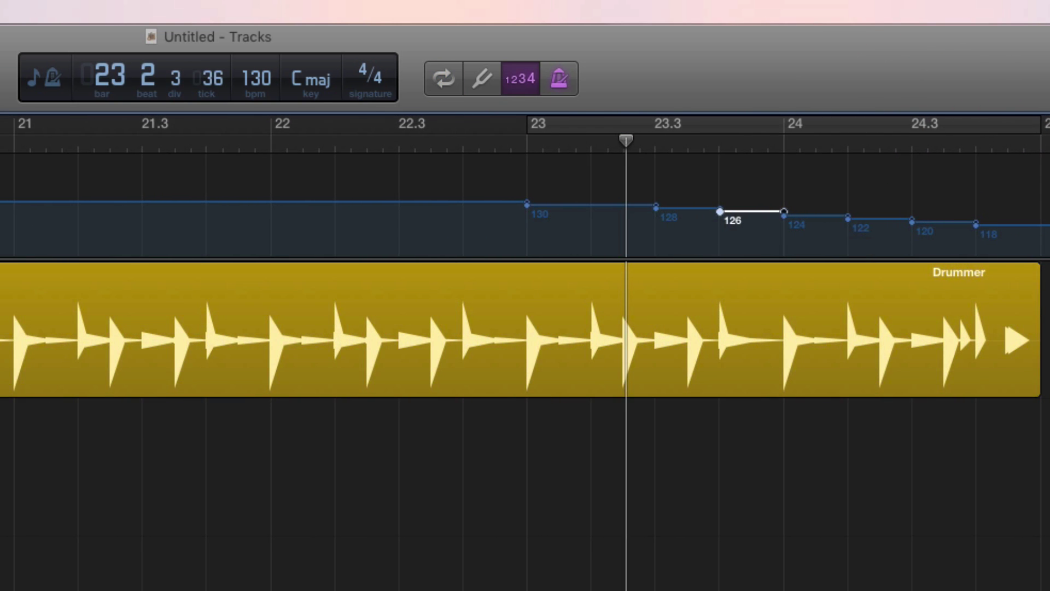
scroll(626, 328, "down", 6)
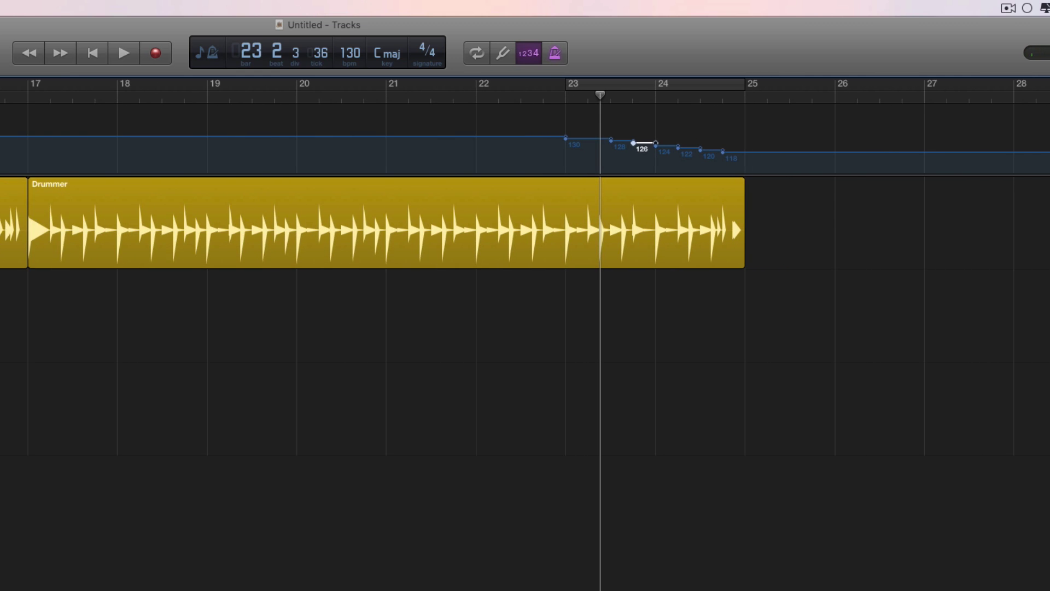
scroll(879, 202, "down", 1)
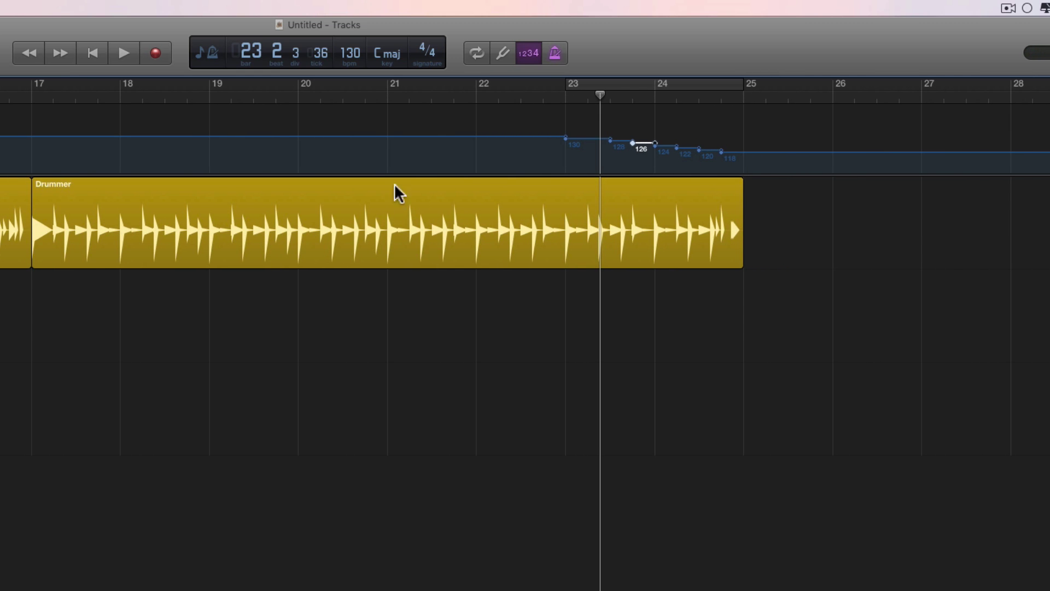
left_click(30, 96)
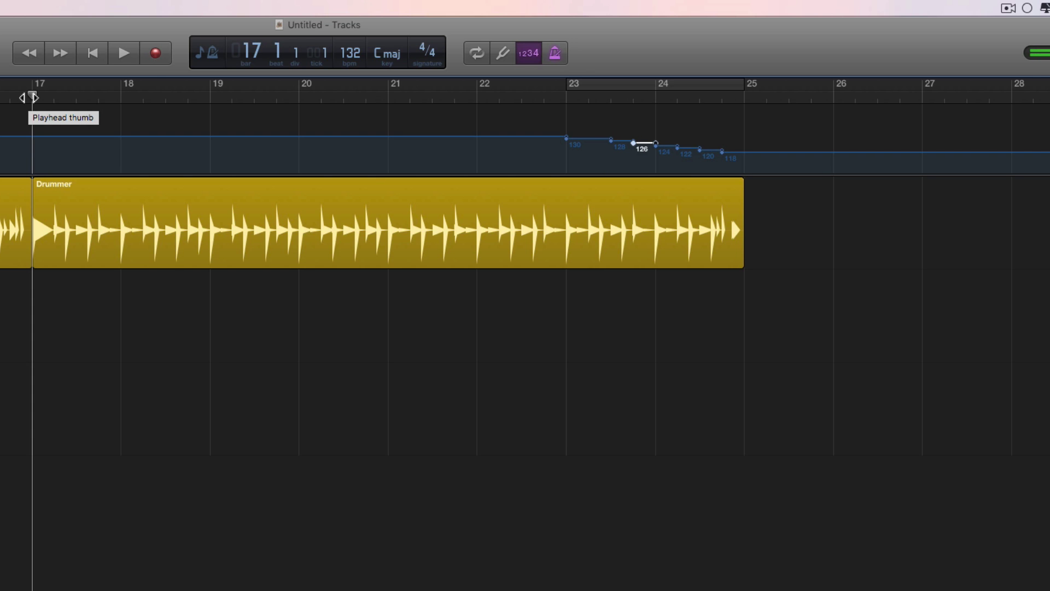
left_click(156, 53)
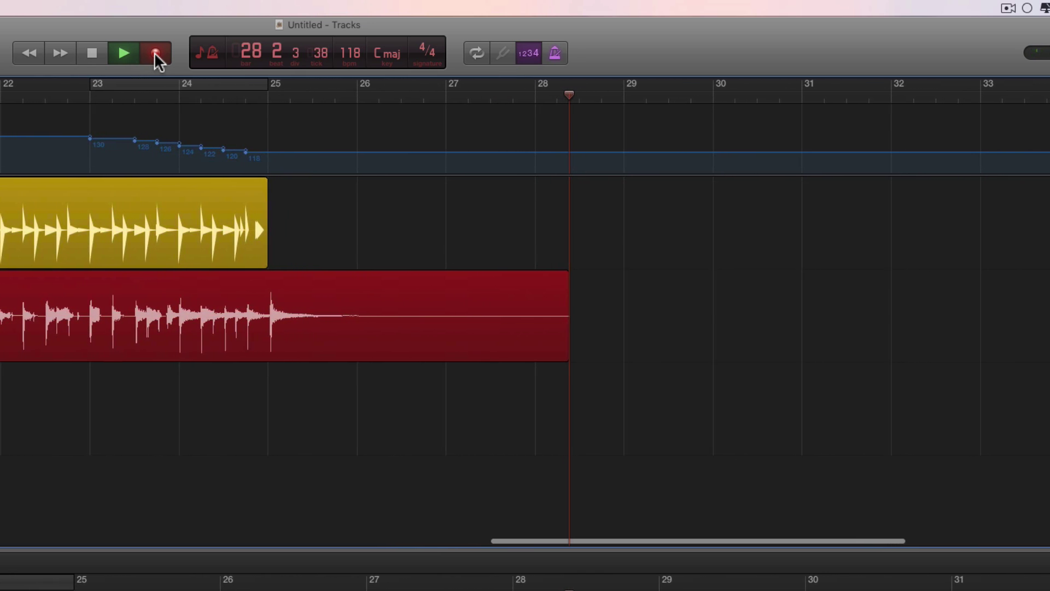
left_click(156, 55)
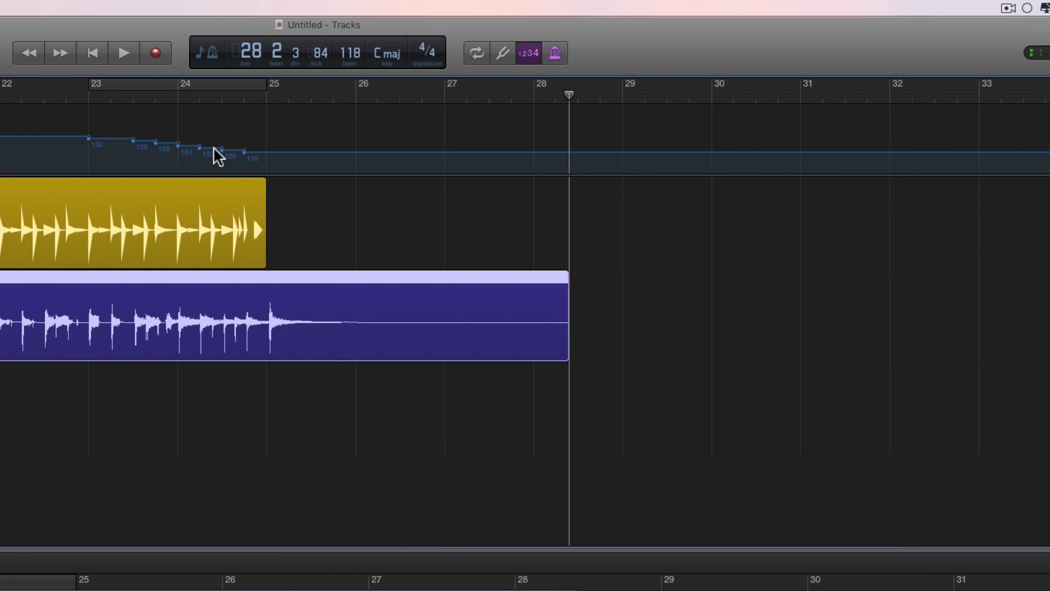
Play the recorded Chord Burner take with the drums from bar 22 to past bar 25 to check the slowdown
key("super+Right")
key("super+Right")
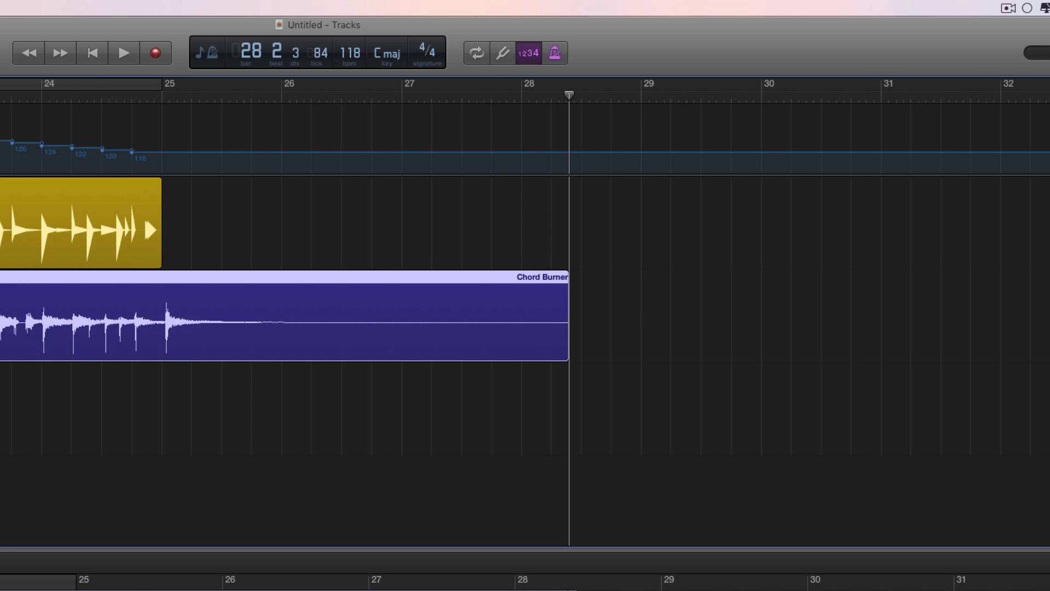
scroll(212, 175, "left", 10)
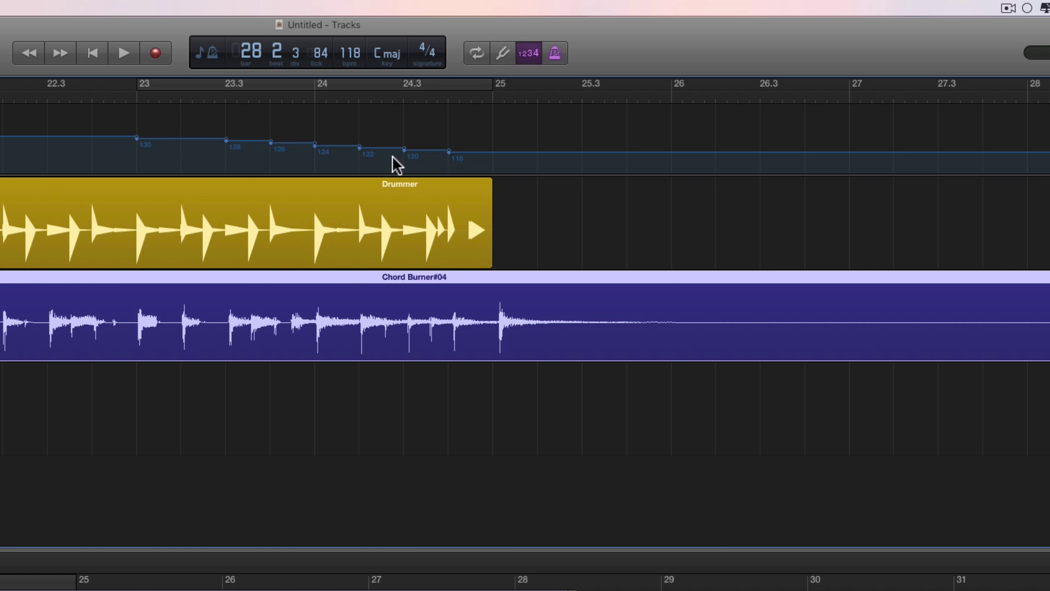
scroll(335, 145, "left", 5)
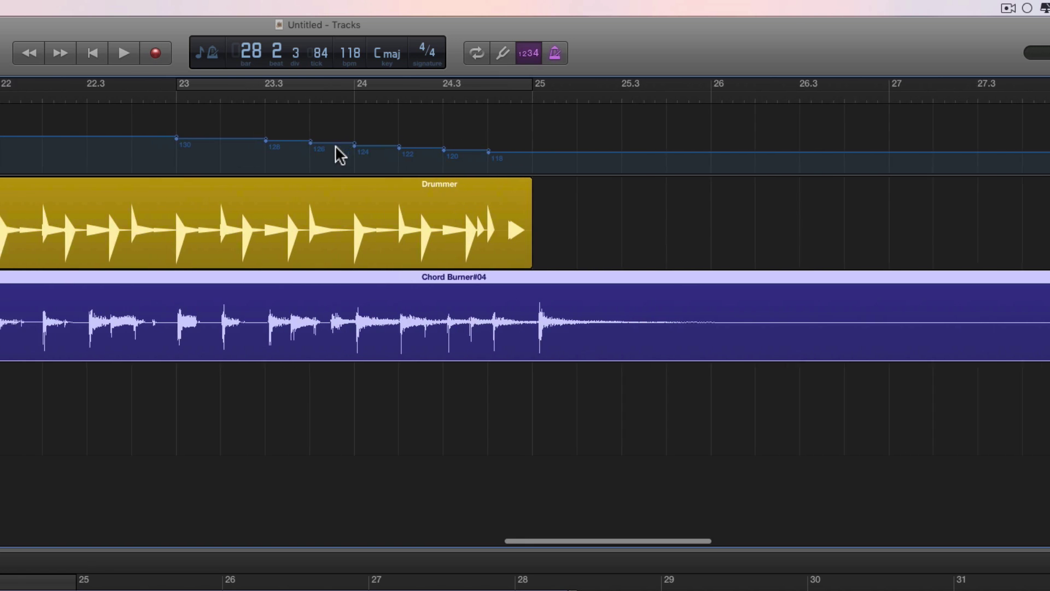
left_click(82, 98)
key("space")
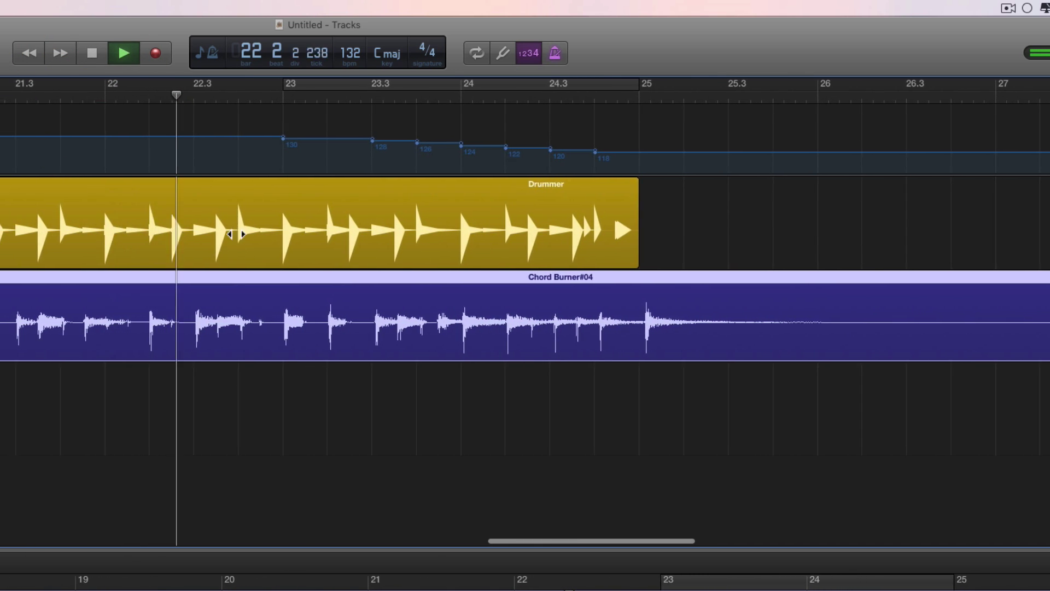
scroll(341, 372, "left", 2)
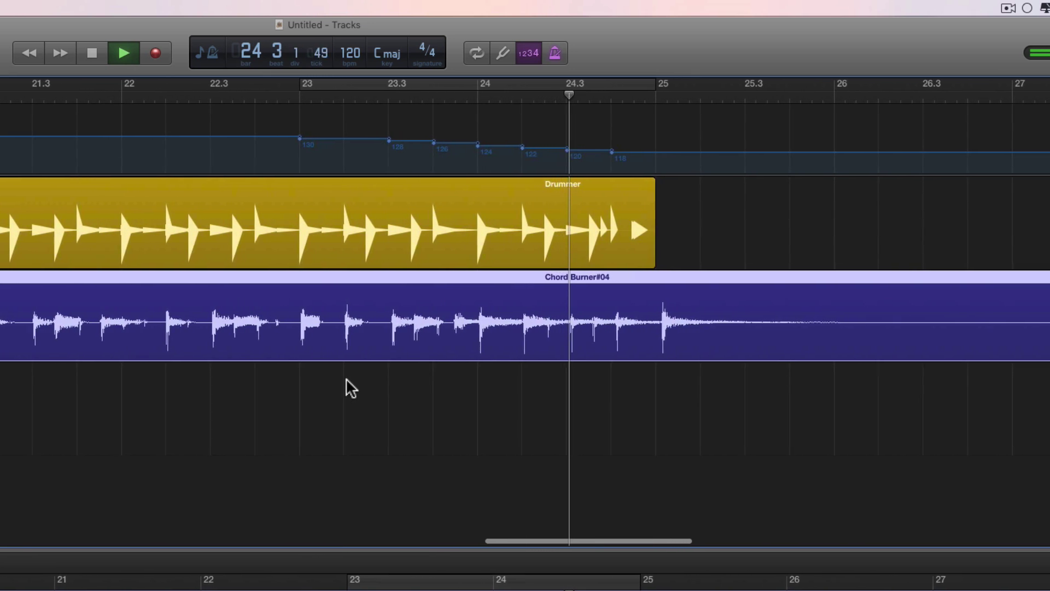
key("space")
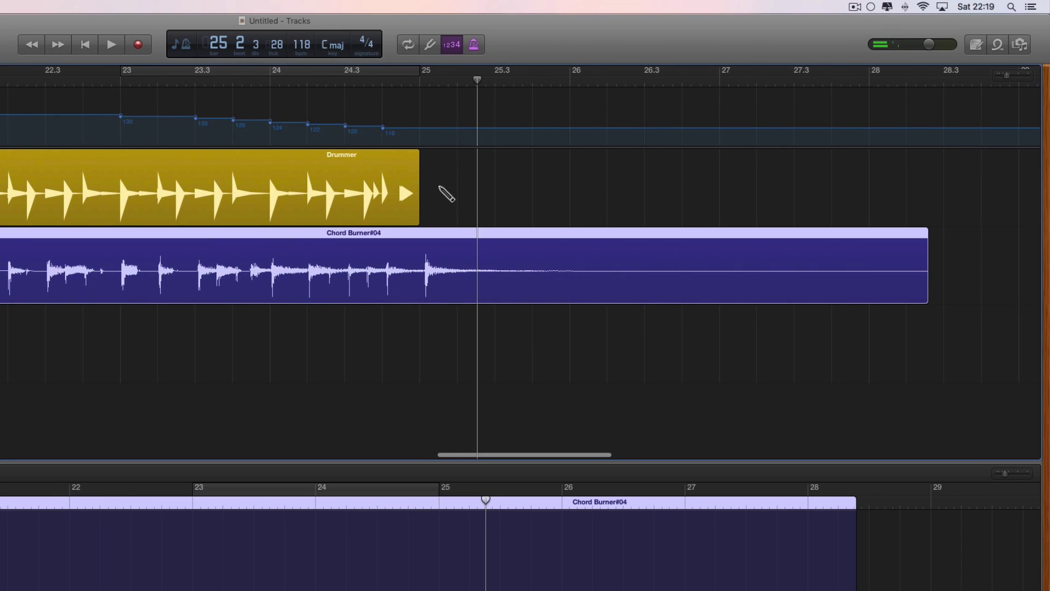
Add a Drummer region at bar 25 and shorten it to one beat, leaving only the opening hit
left_click(440, 187)
scroll(933, 229, "right", 5)
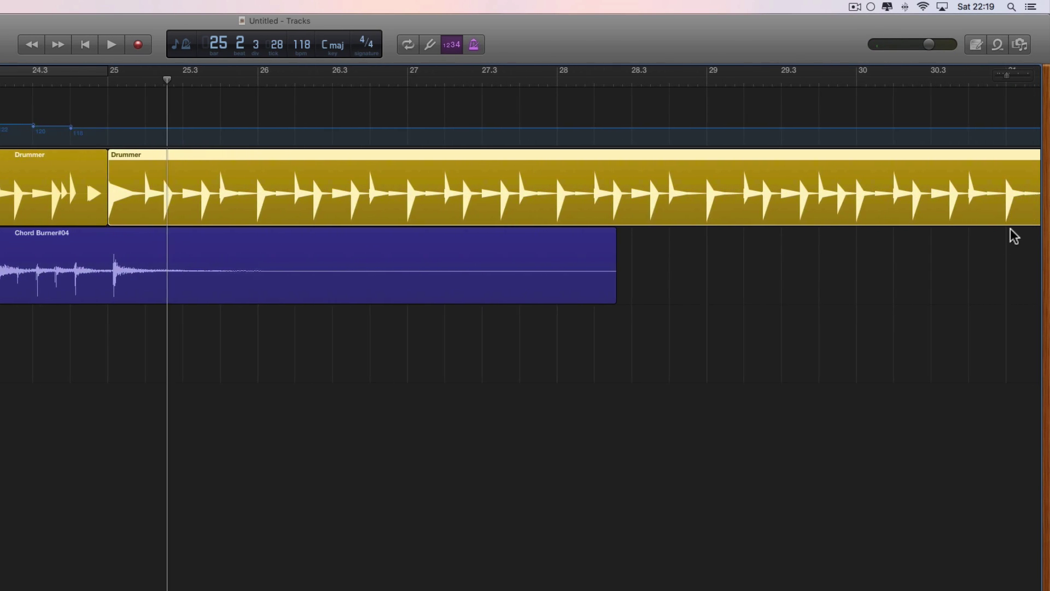
scroll(1013, 232, "right", 4)
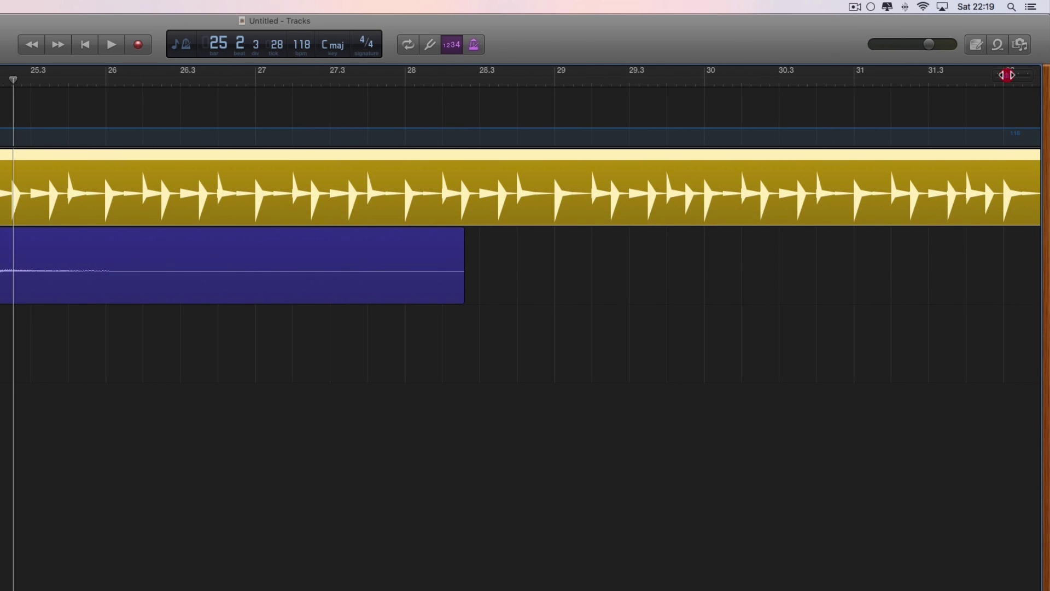
left_click_drag(1006, 75, 1003, 75)
left_click_drag(944, 221, 22, 233)
scroll(189, 221, "left", 10)
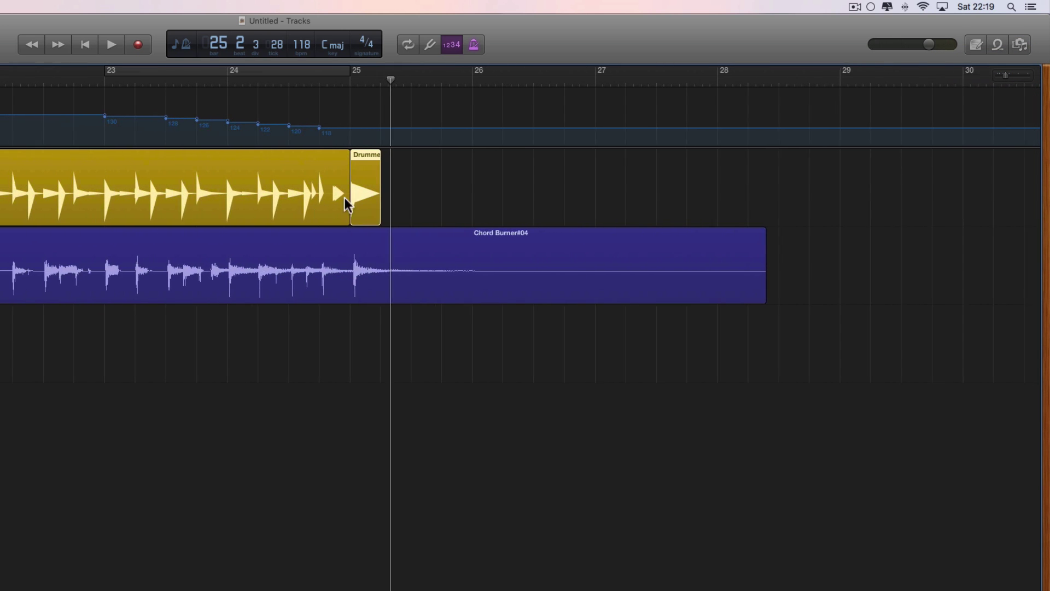
Play from bar 22 to bar 26 to check the final drum hit against the Chord Burner recording
scroll(331, 189, "left", 2)
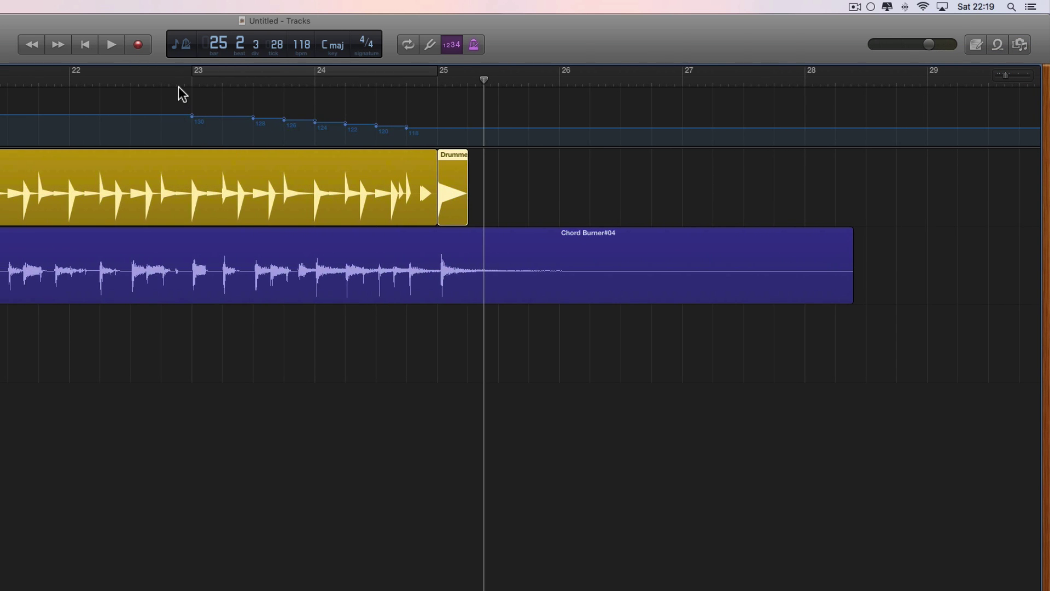
left_click(71, 82)
scroll(194, 164, "left", 2)
key("space")
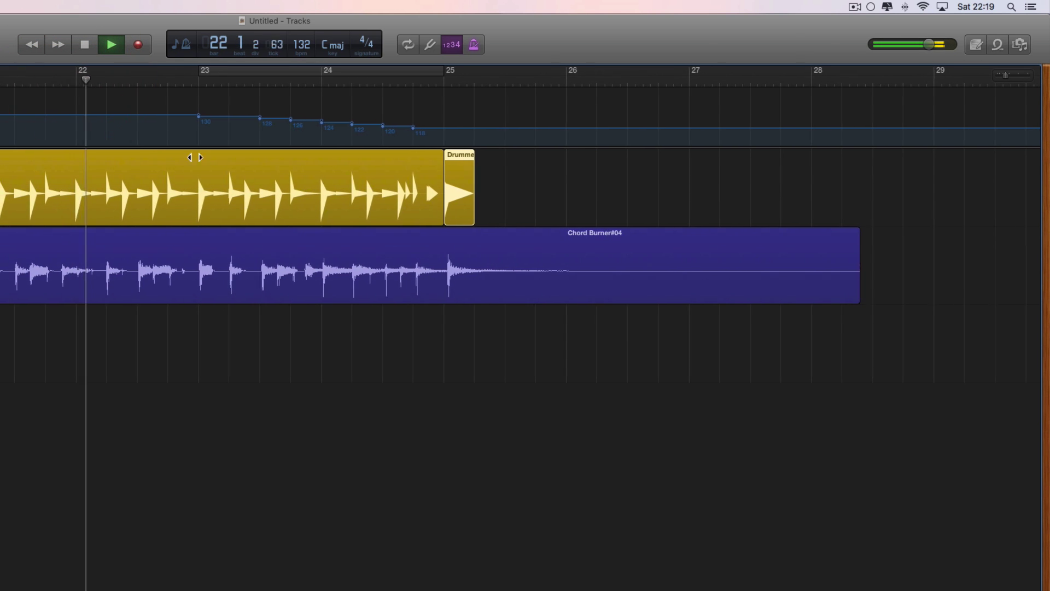
scroll(502, 353, "left", 1)
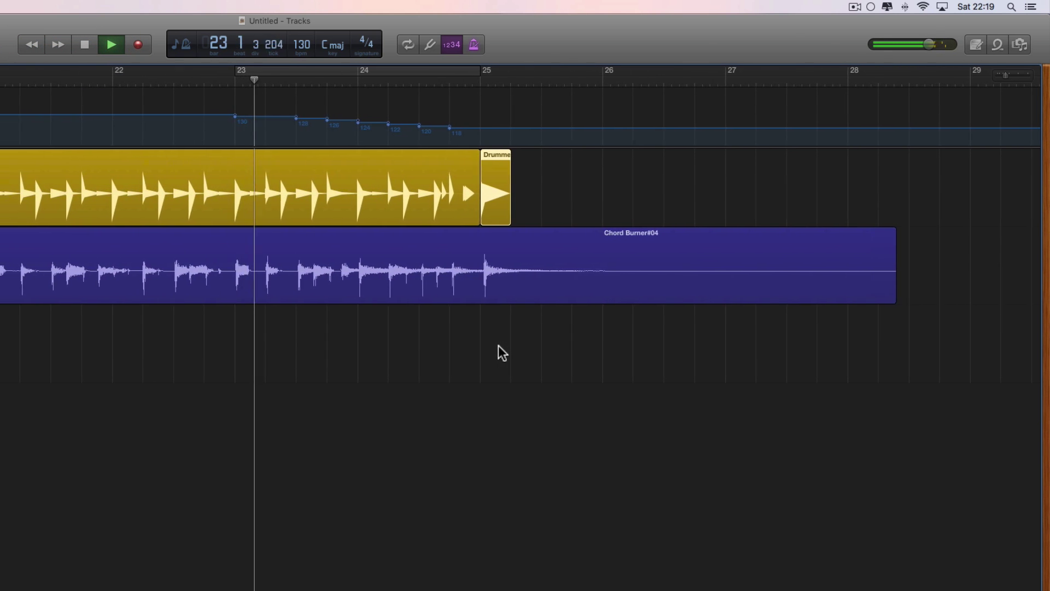
scroll(498, 345, "left", 1)
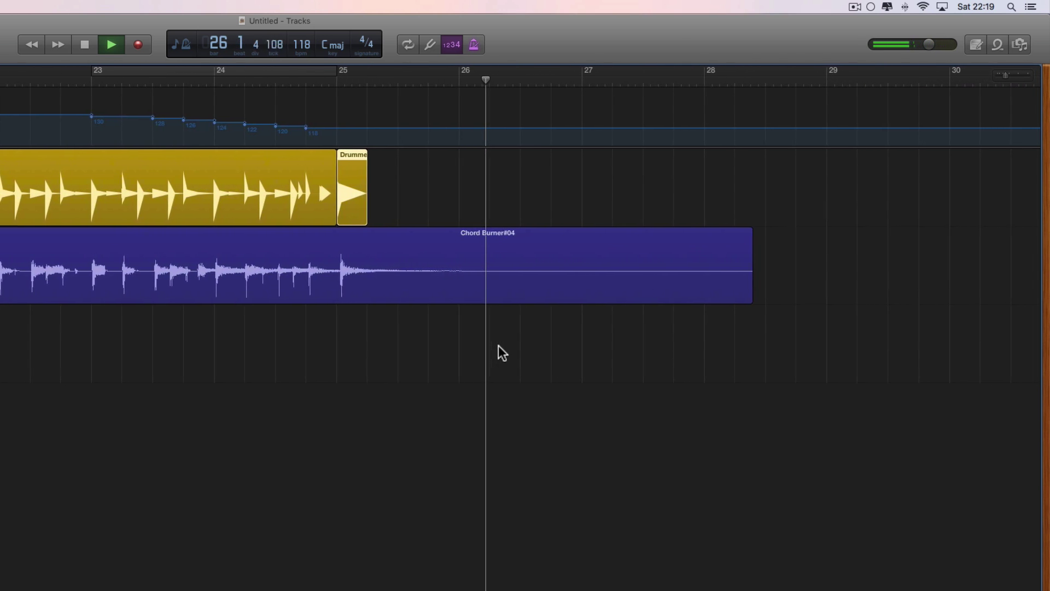
key("space")
Replay the complete slowed ending from bar 22 and stop playback in bar 26
scroll(427, 335, "left", 5)
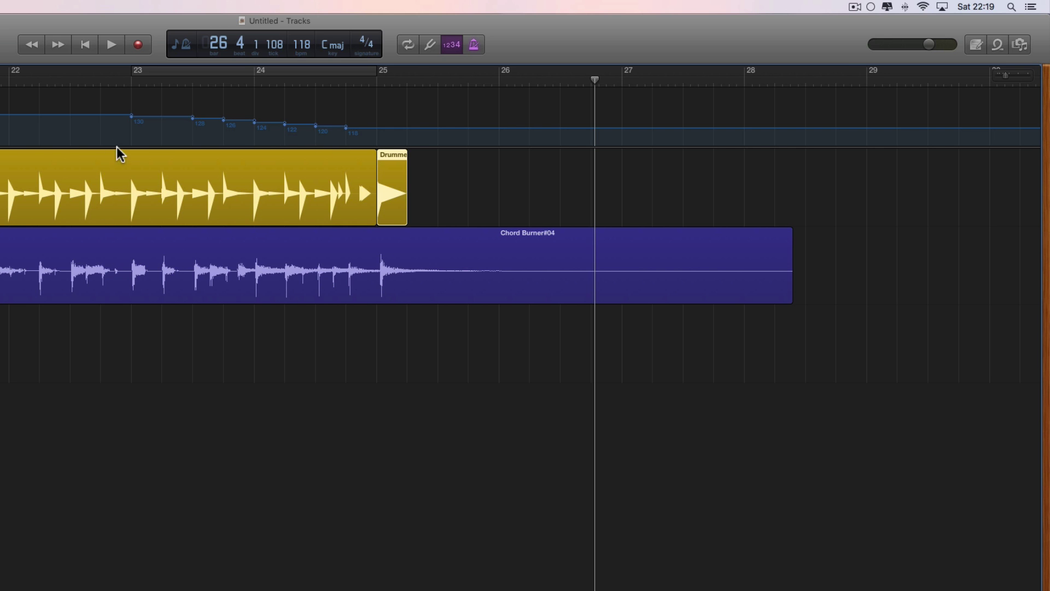
left_click(10, 87)
key("space")
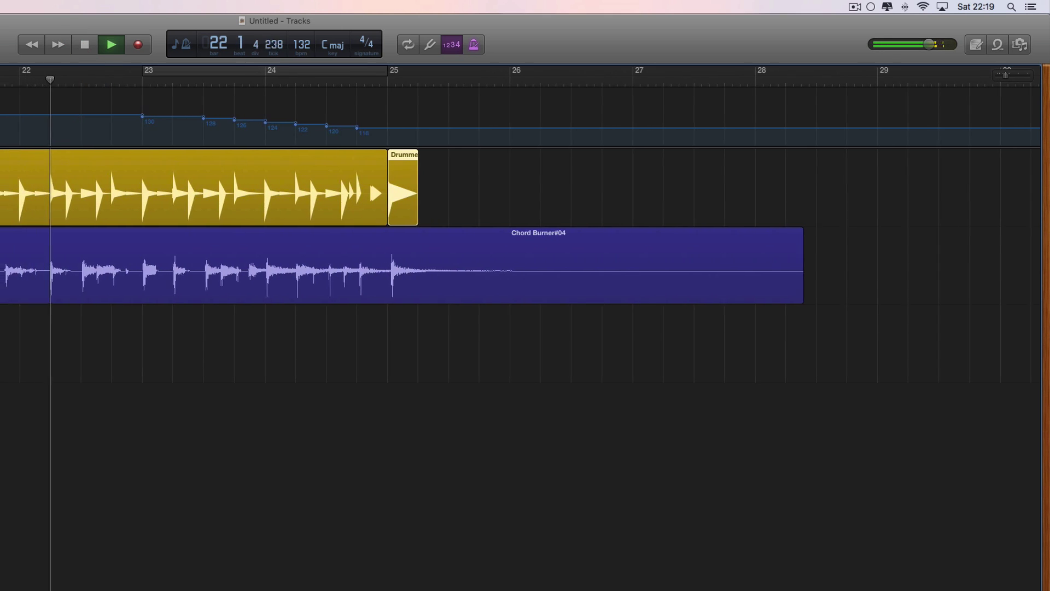
left_click(1021, 75)
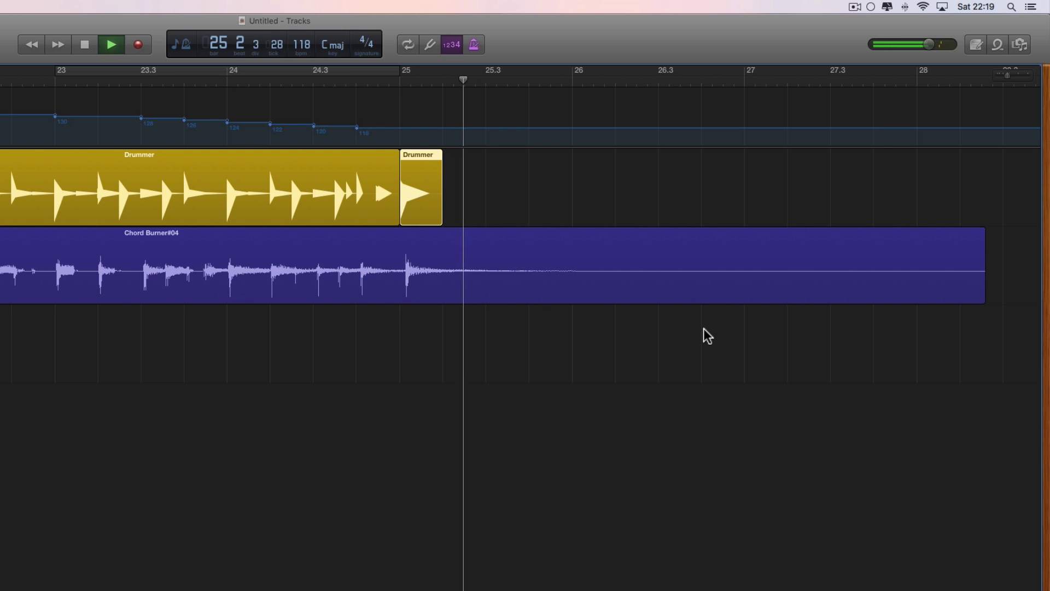
key("space")
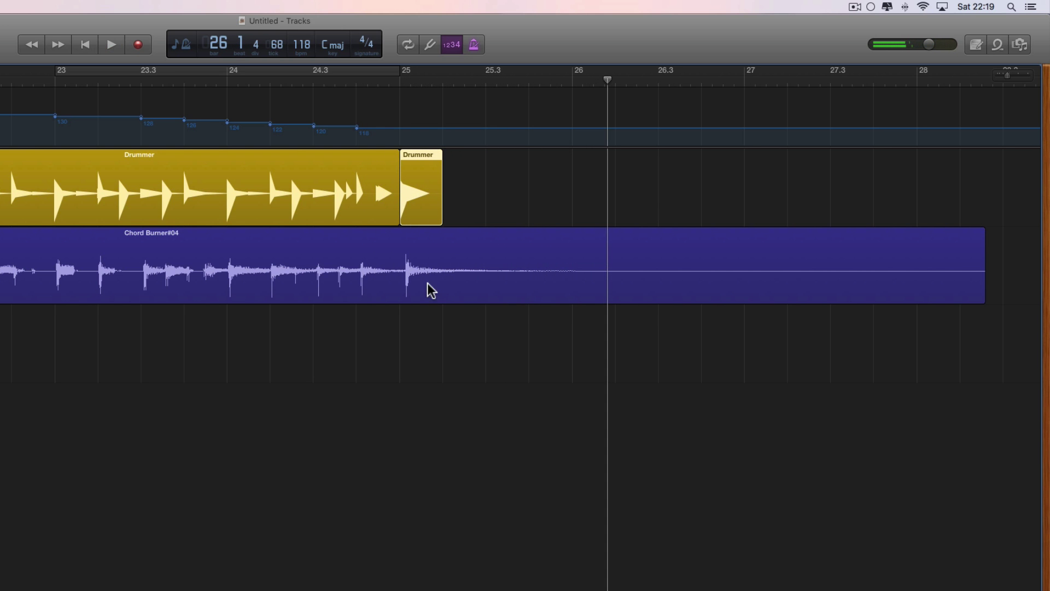
scroll(503, 327, "left", 5)
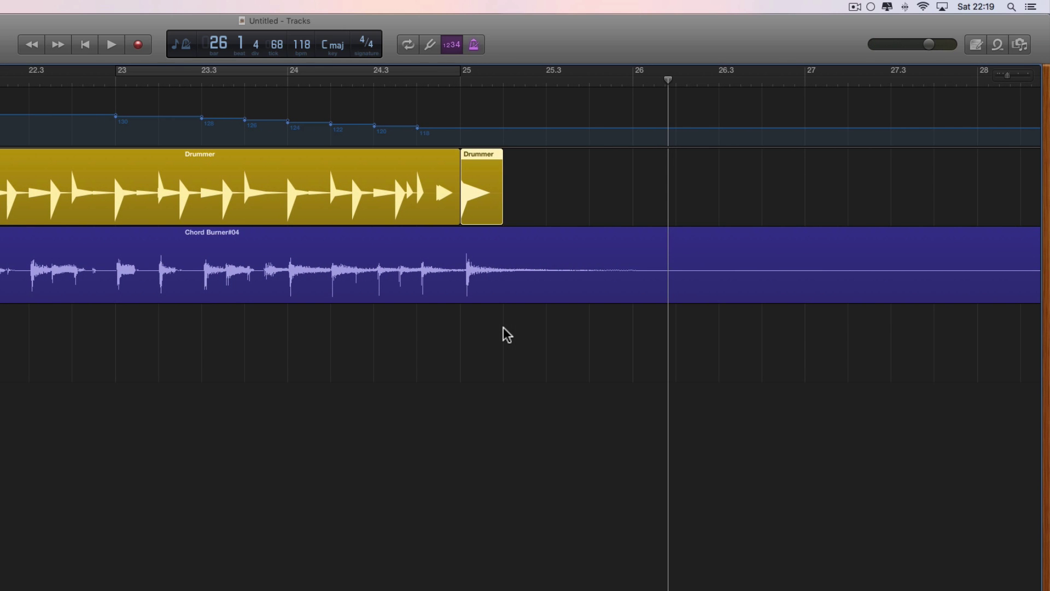
scroll(503, 327, "up", 1)
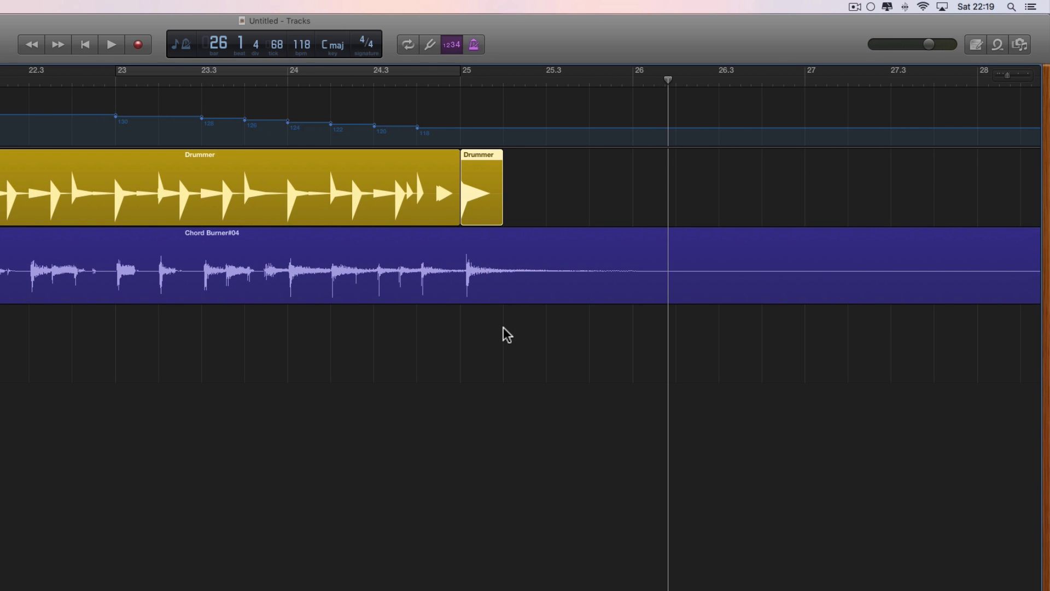